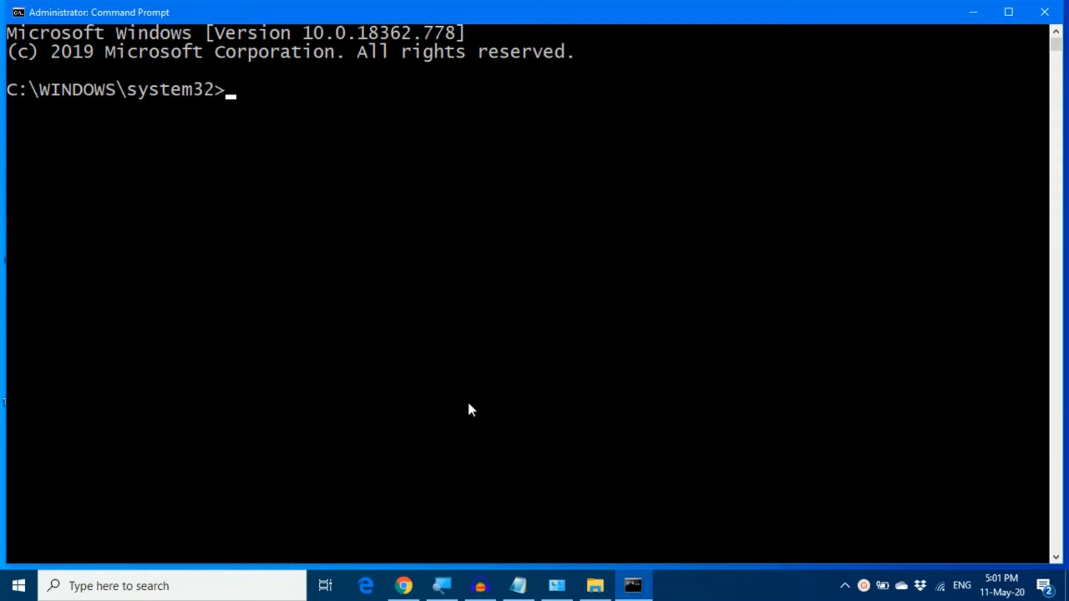
Change to the root directory of the C: drive and start the DiskPart utility
type("cd/")
key("Return")
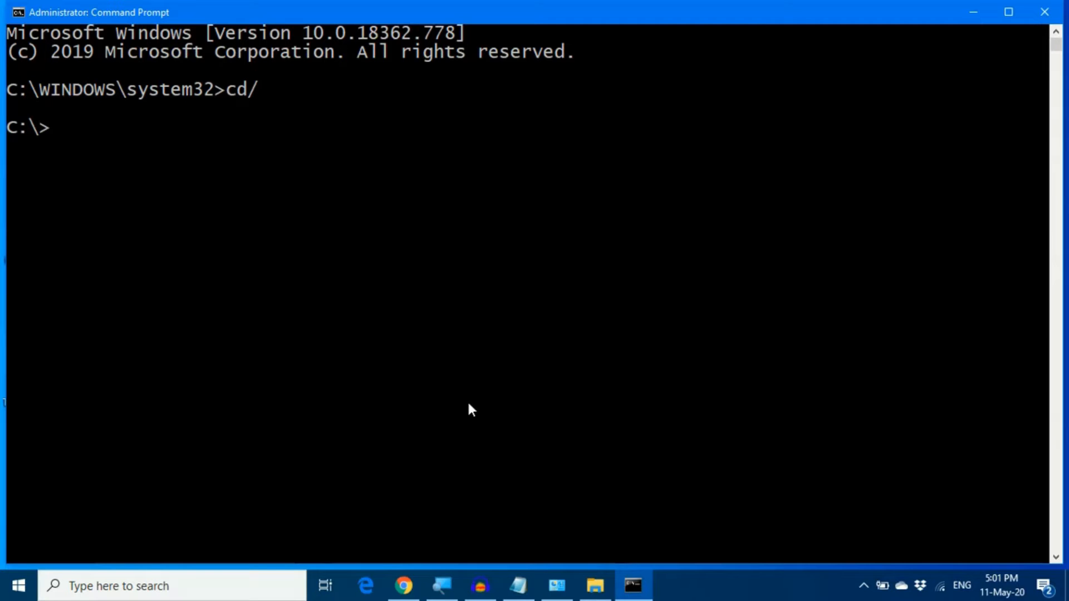
type("diskpart")
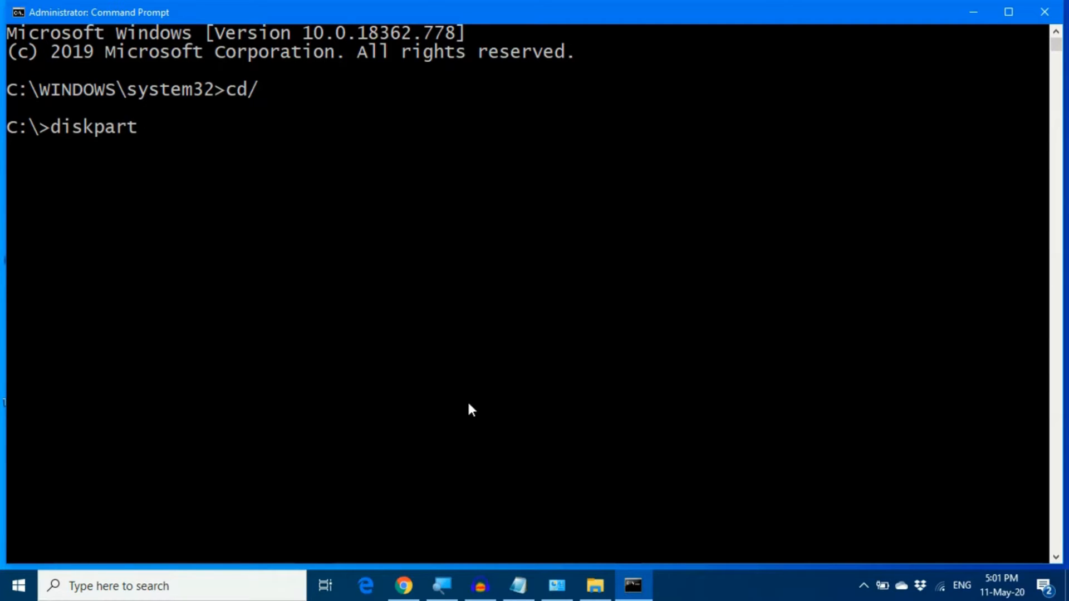
key("Return")
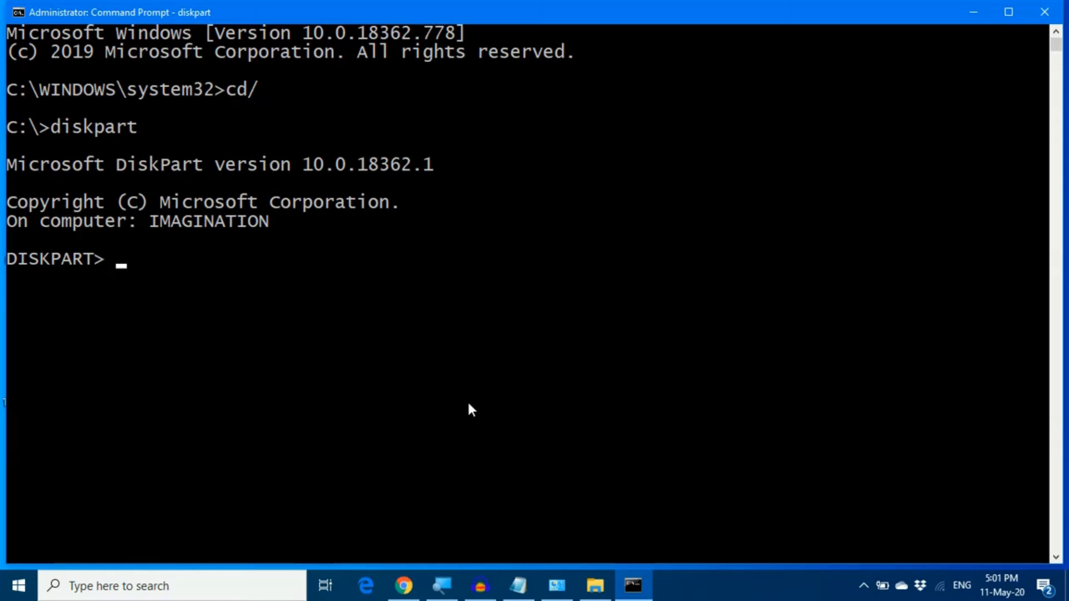
List all volumes in DiskPart and identify the Media II (F:) drive among the drives in File Explorer
type("list volume")
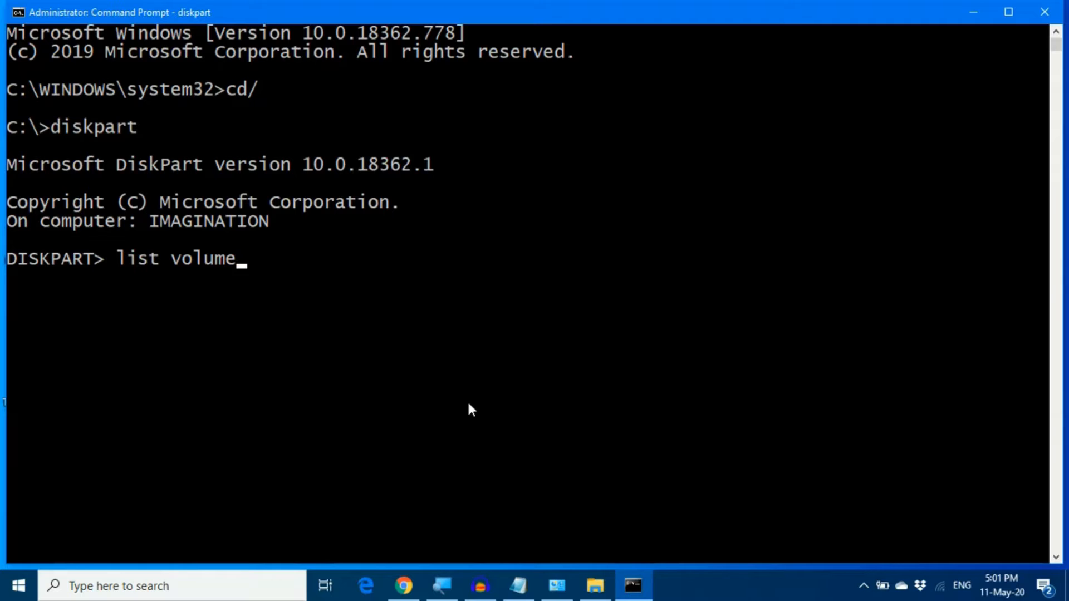
key("Return")
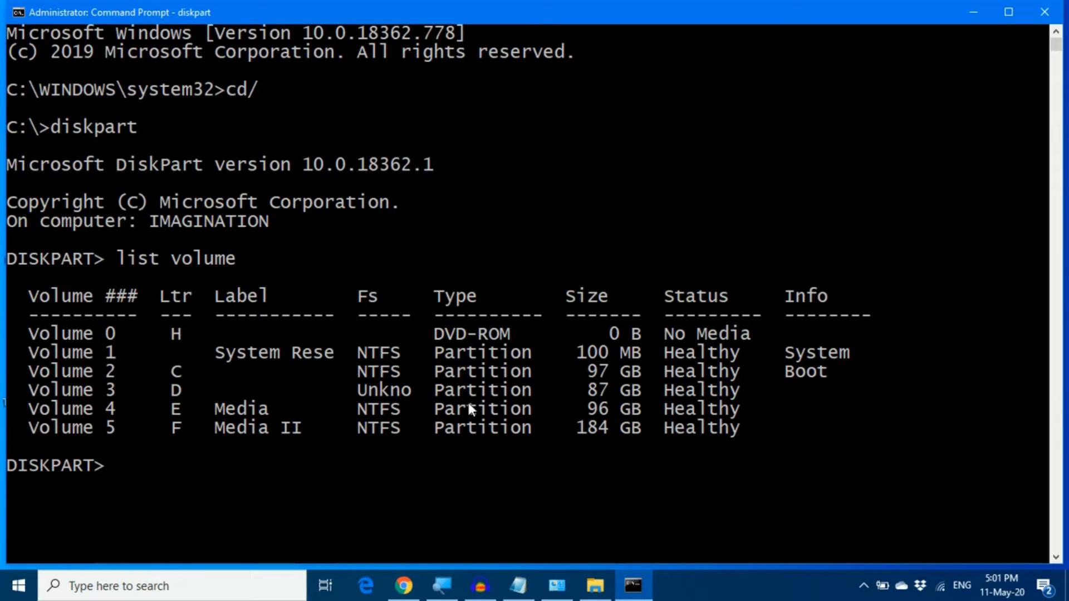
left_click(596, 585)
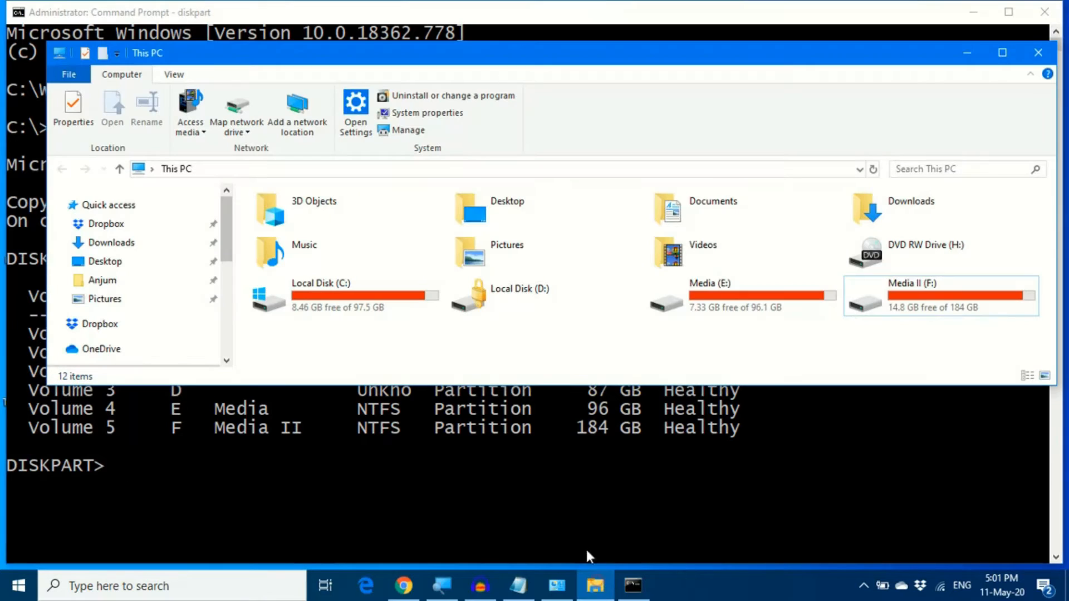
left_click(900, 307)
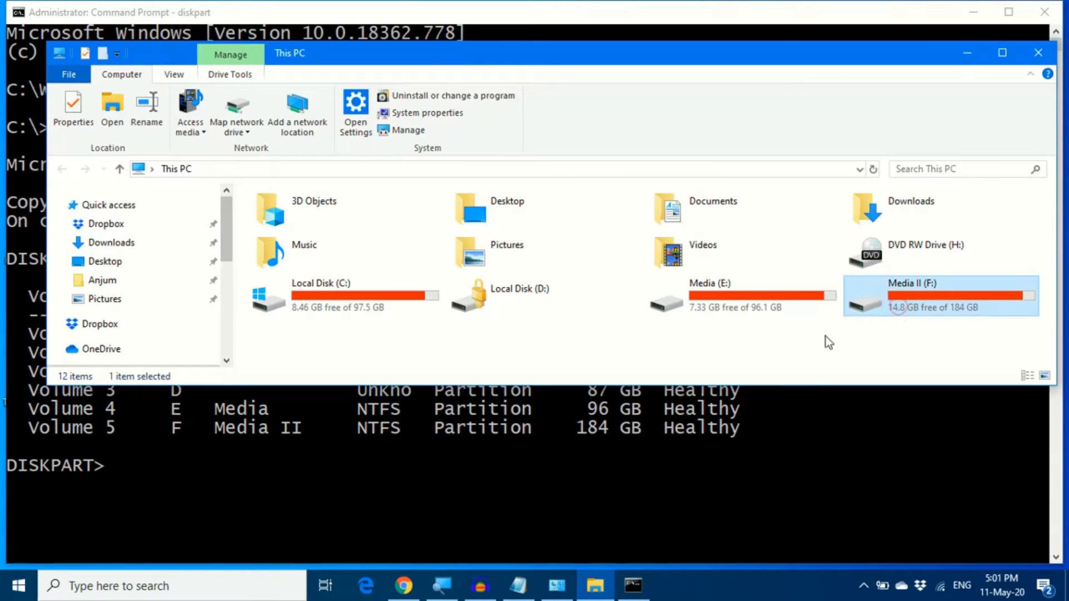
left_click(171, 467)
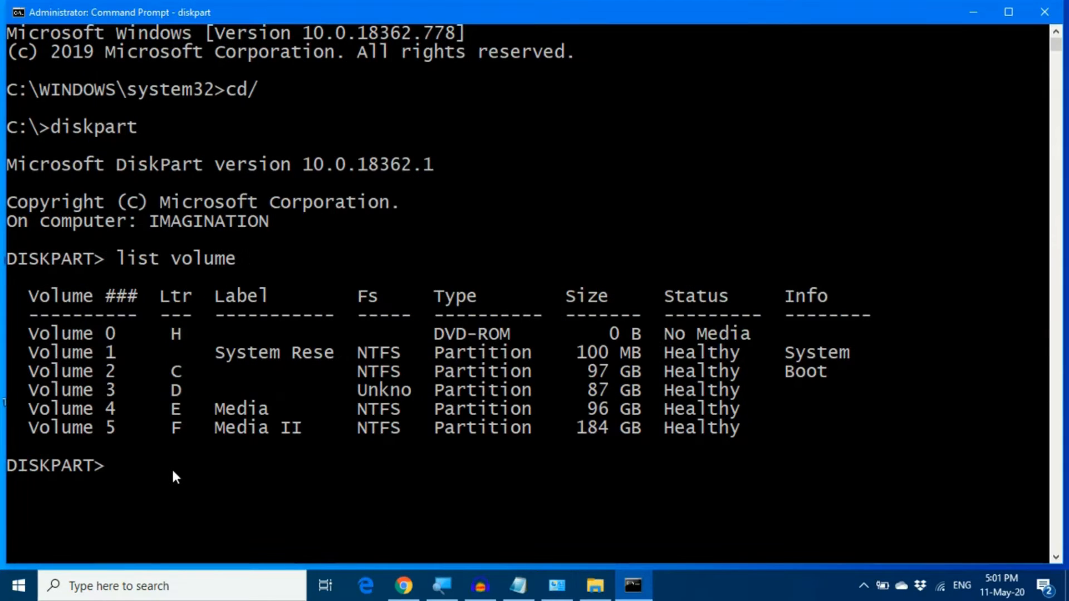
Select volume 5 in DiskPart and remove its drive letter F
type("select volu")
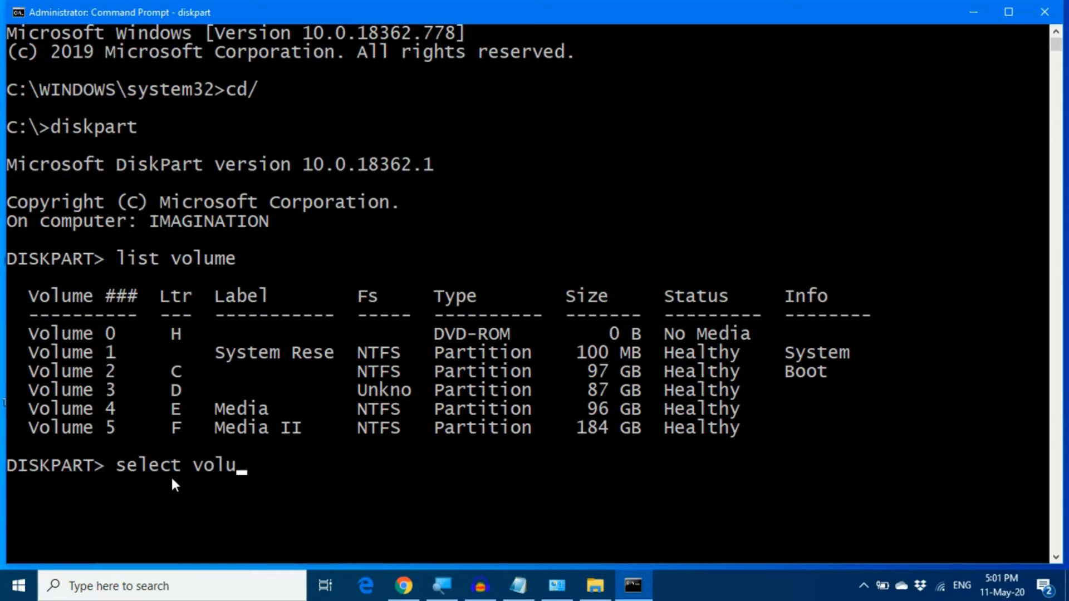
type("me 5")
key("Return")
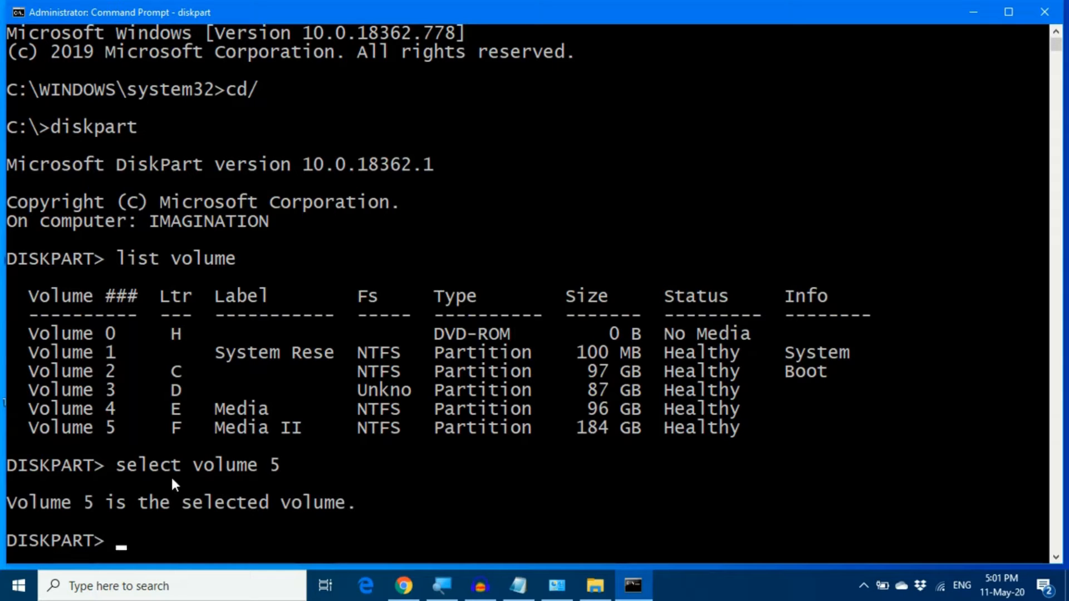
type("remove letter ")
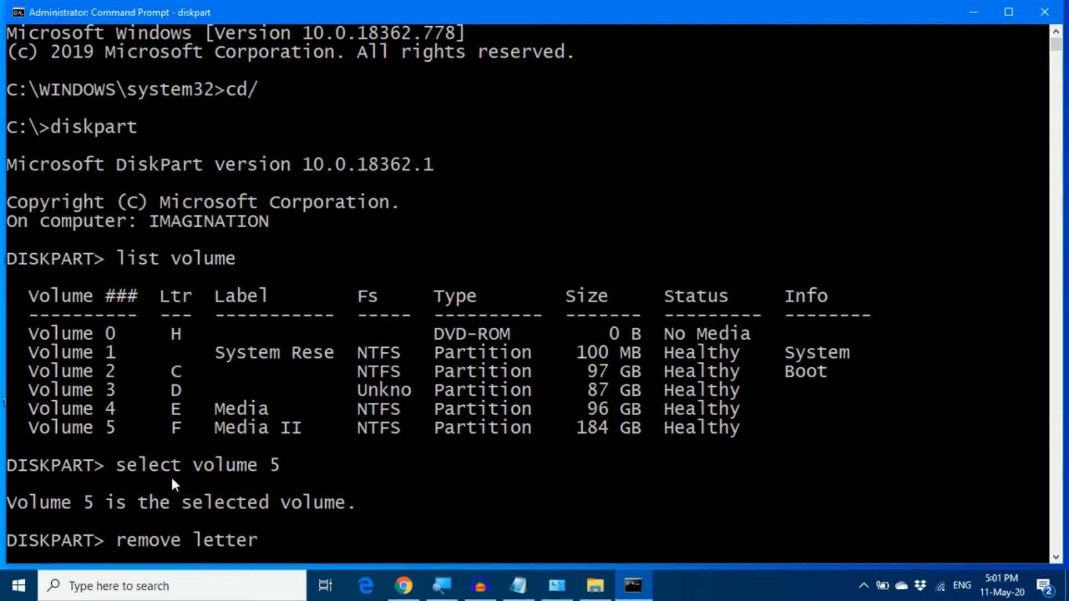
type("F")
key("Return")
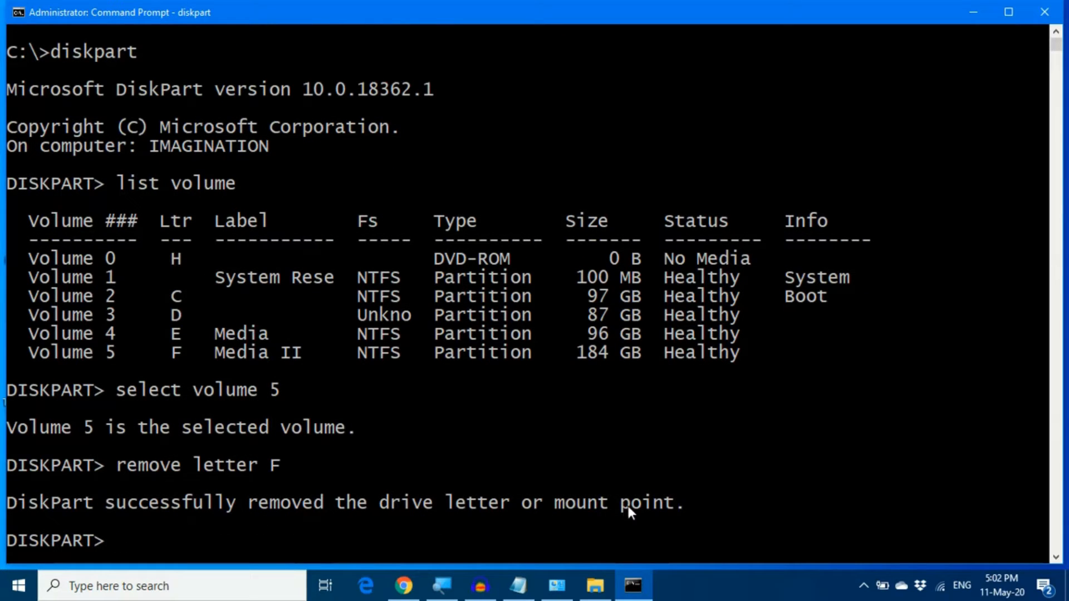
Check the drives shown under This PC in File Explorer, then return to the DiskPart session
left_click(595, 585)
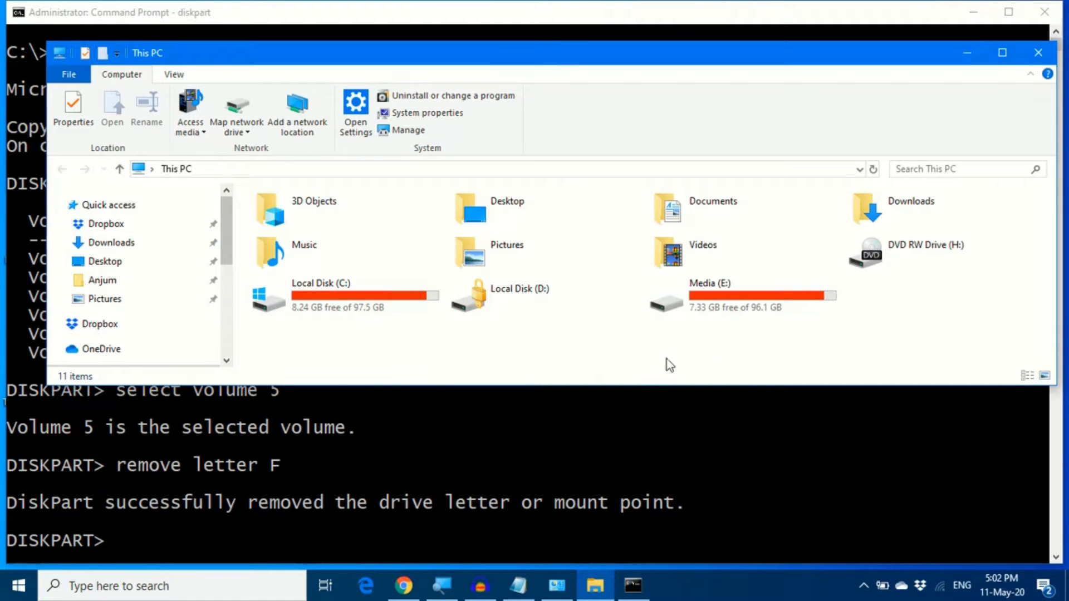
left_click(573, 302)
left_click(205, 527)
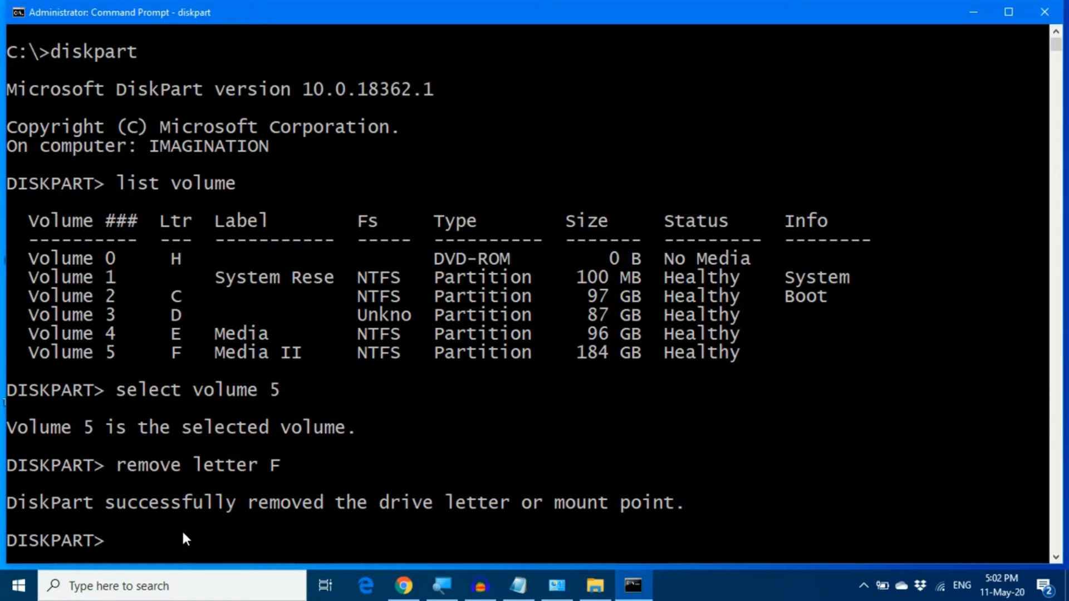
Assign drive letter F to the selected volume and check for the drive under This PC in File Explorer
type("assign letter F")
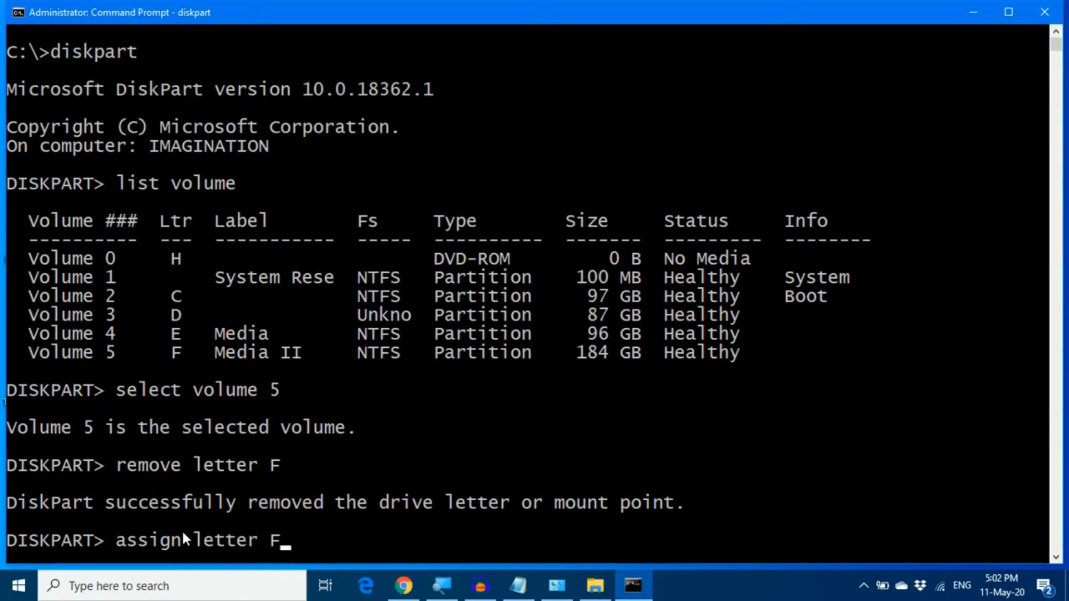
key("Return")
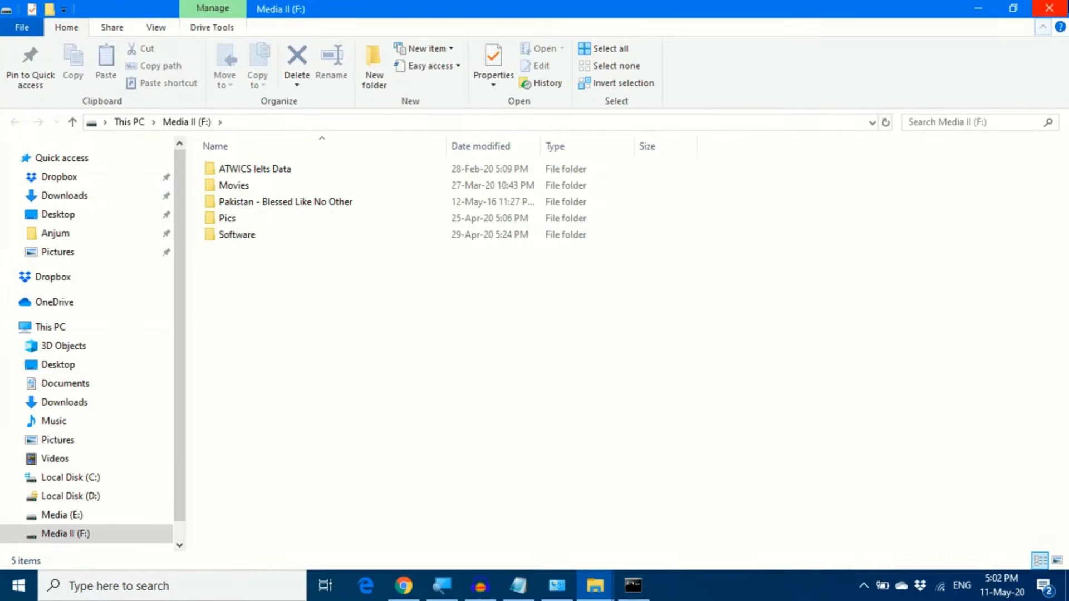
left_click(1049, 8)
left_click(596, 585)
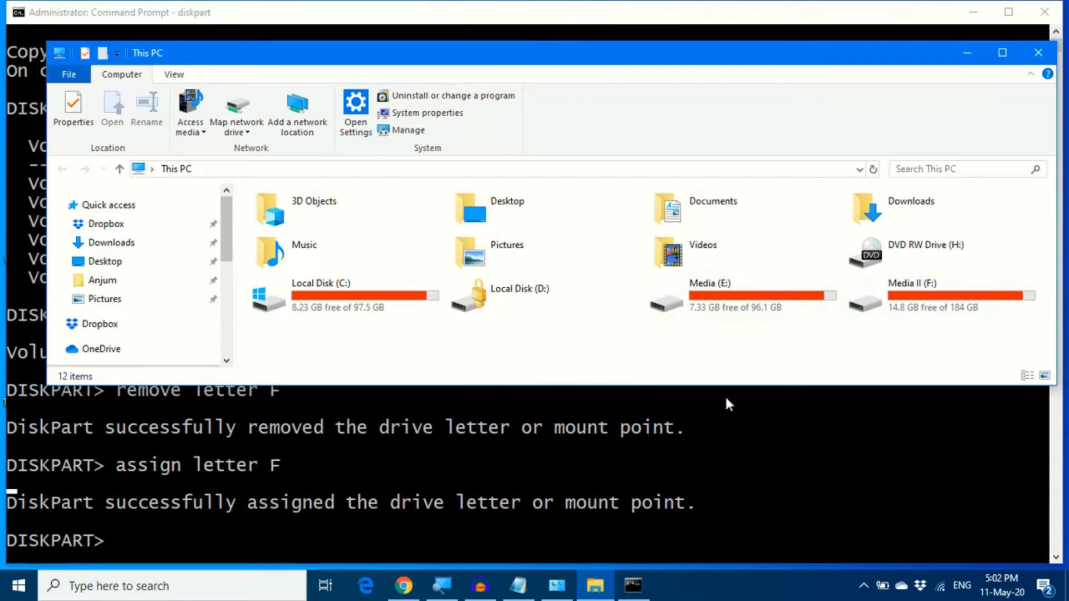
left_click(186, 543)
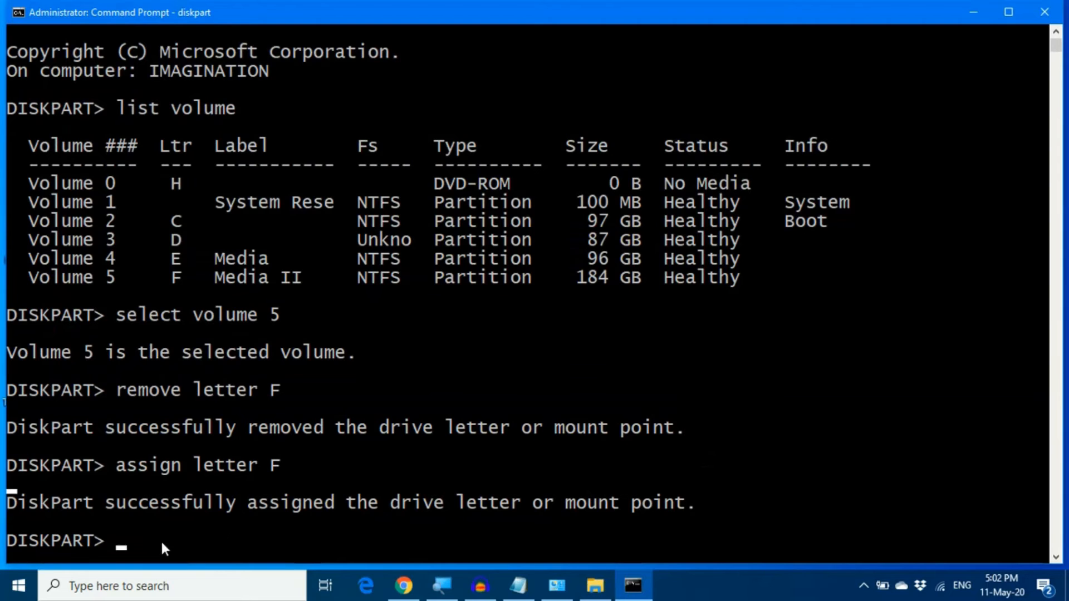
Exit DiskPart and close the Command Prompt session
type("exit")
key("Return")
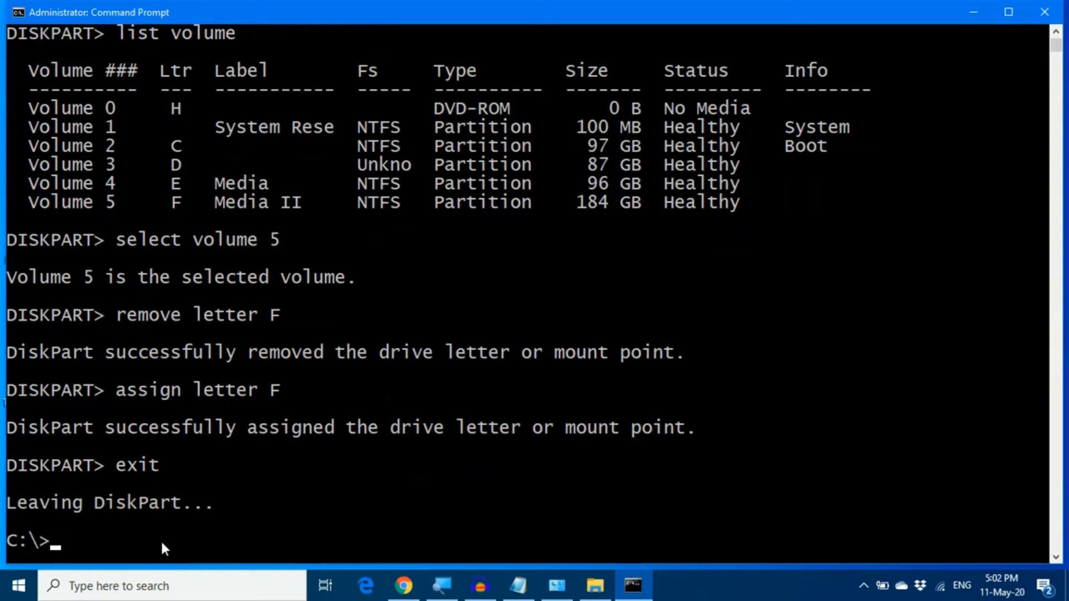
type("exit")
key("Return")
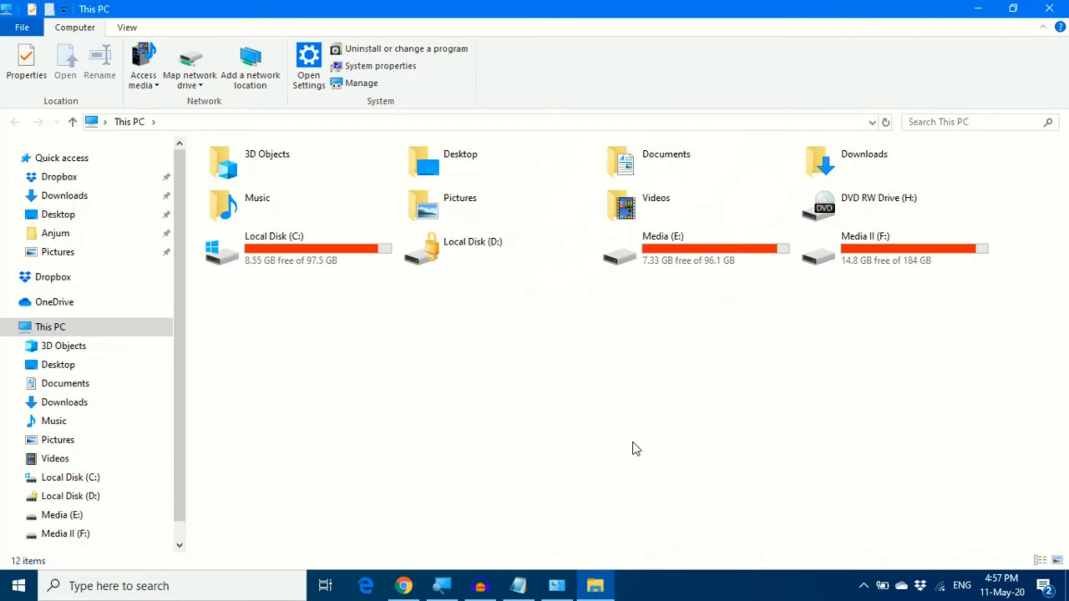
Search Windows for gpedit.msc and open the Local Group Policy Editor
mouse_move(596, 576)
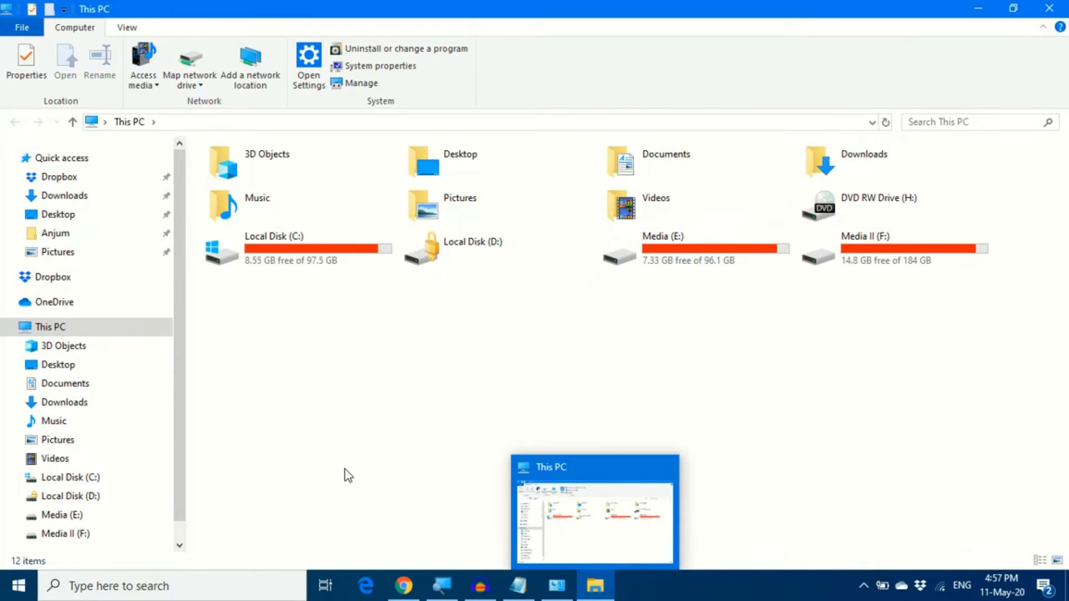
left_click(241, 579)
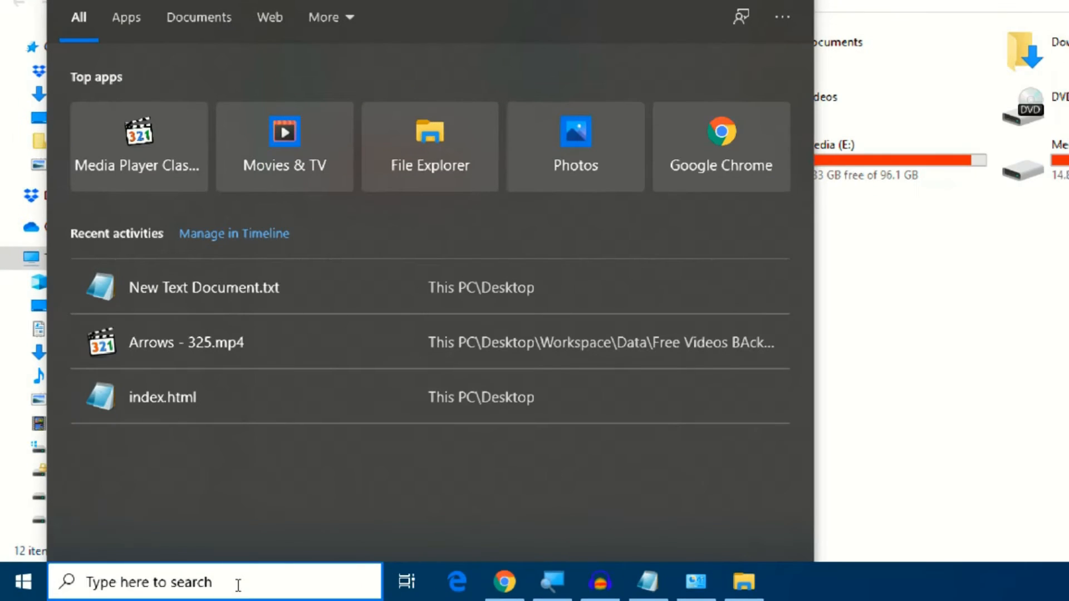
type("g")
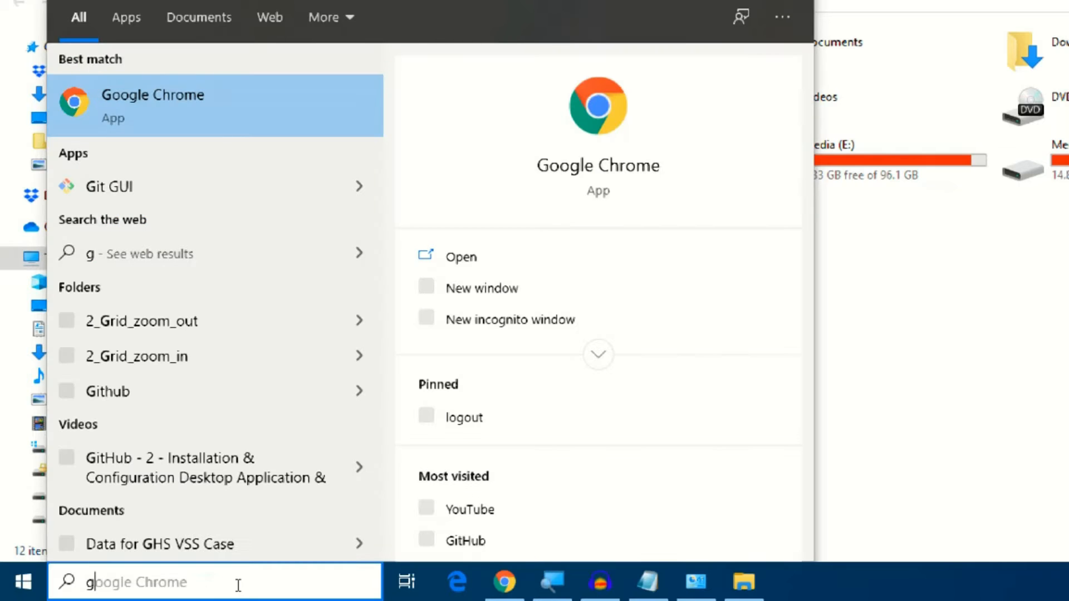
type("pedit.m")
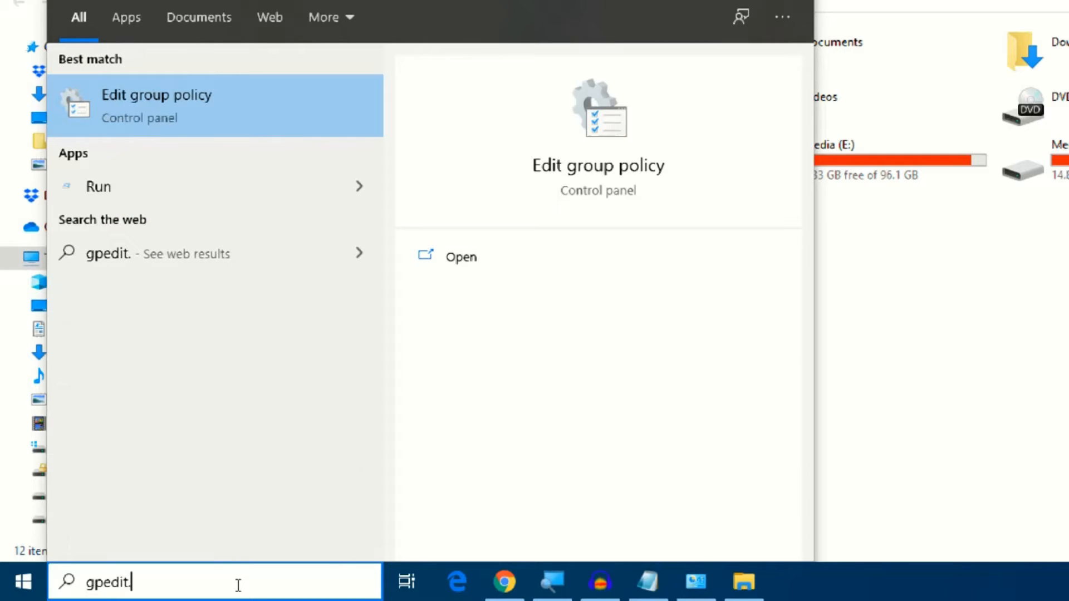
type("sc")
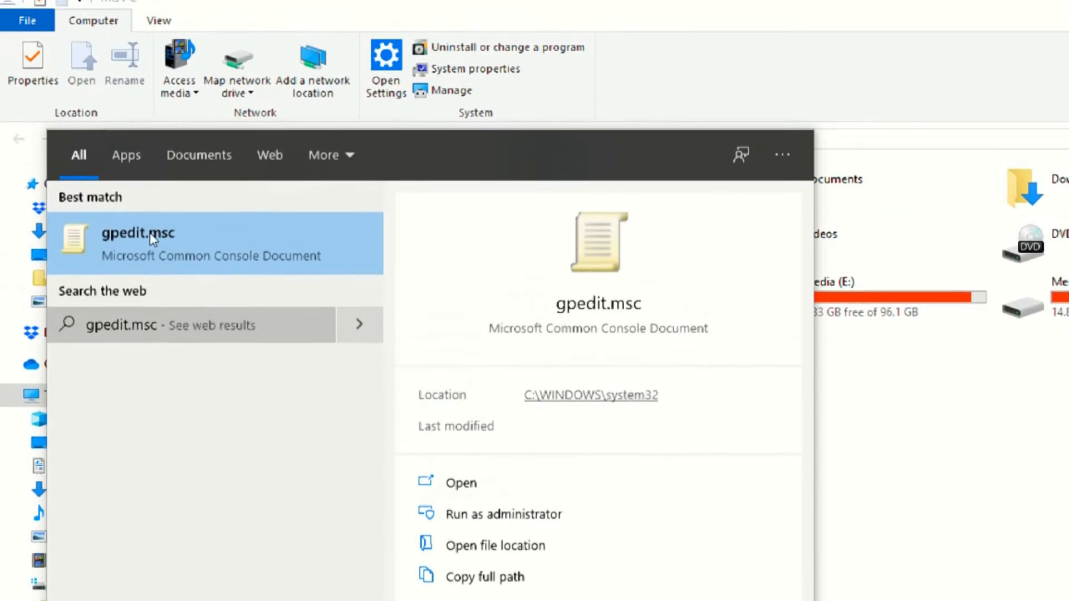
key("Return")
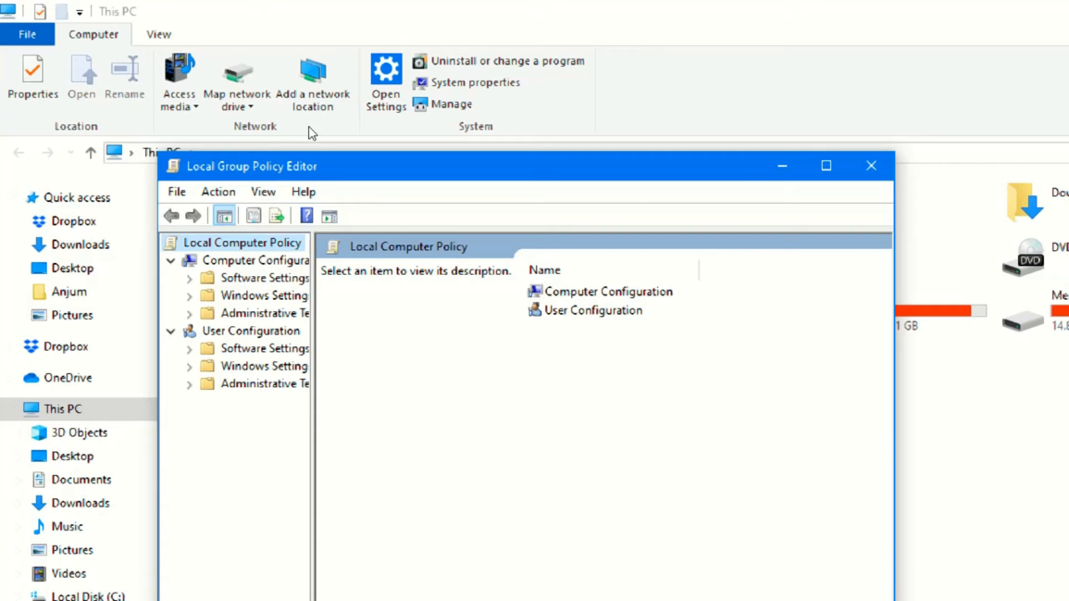
Widen the policy tree and open the File Explorer settings in User Configuration > Administrative Templates > Windows Components
left_click_drag(312, 160, 303, 33)
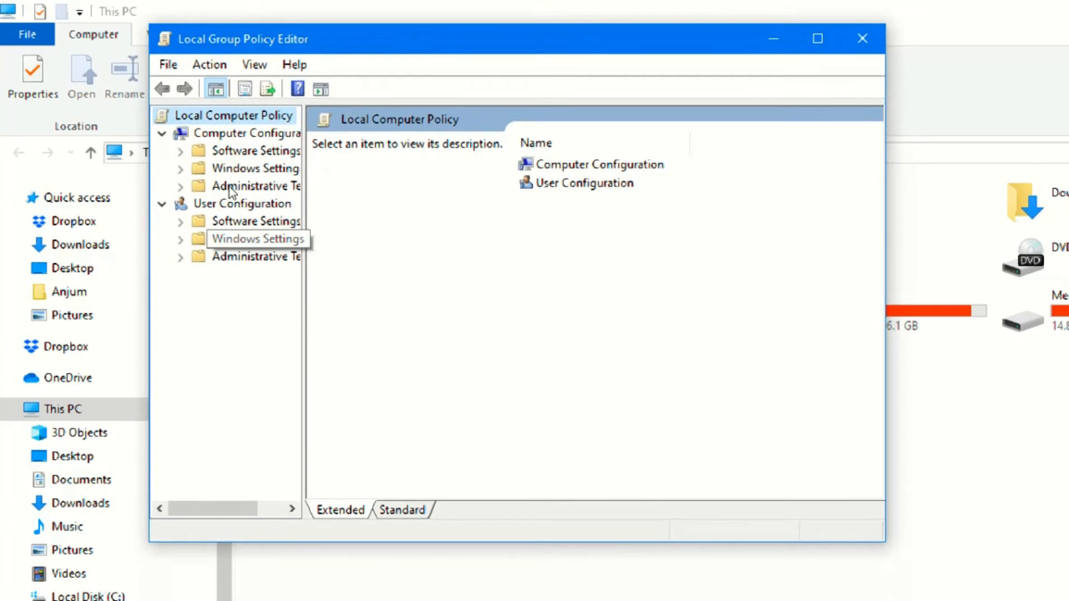
left_click_drag(304, 188, 380, 188)
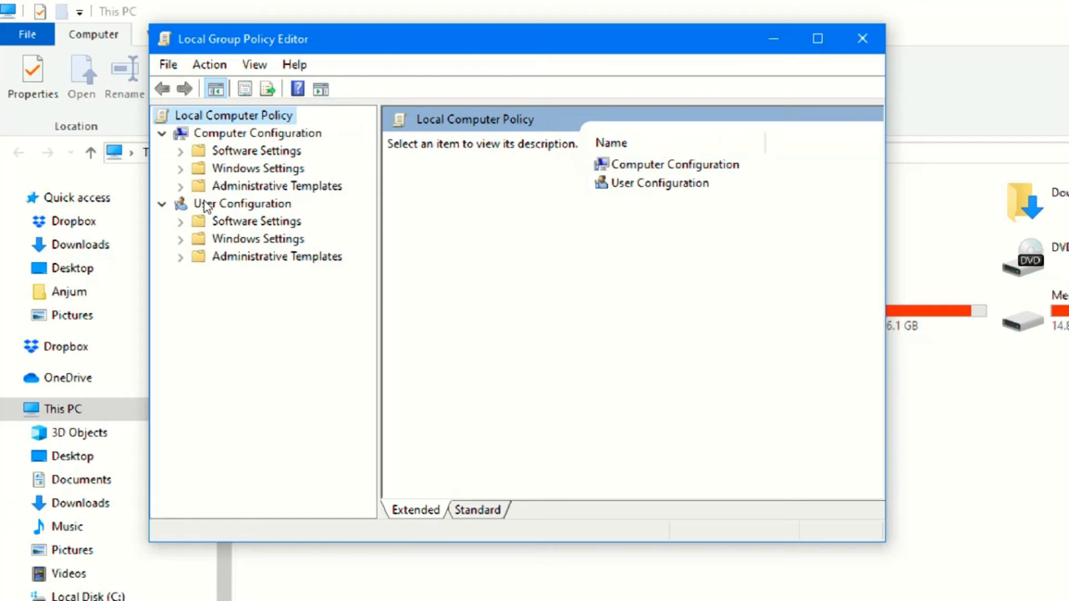
key("End")
key("Right")
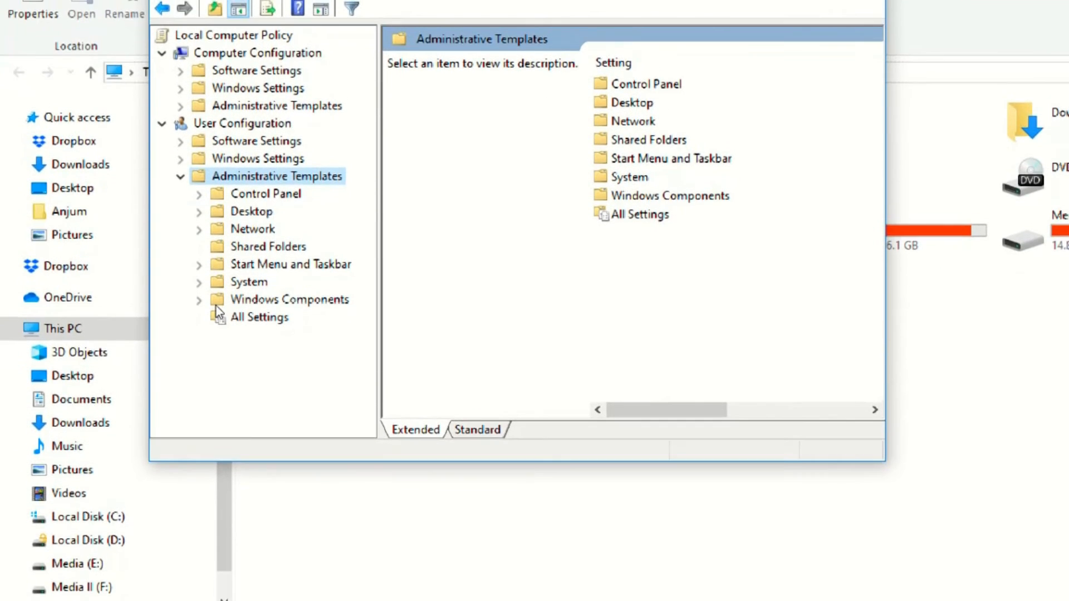
double_click(216, 306)
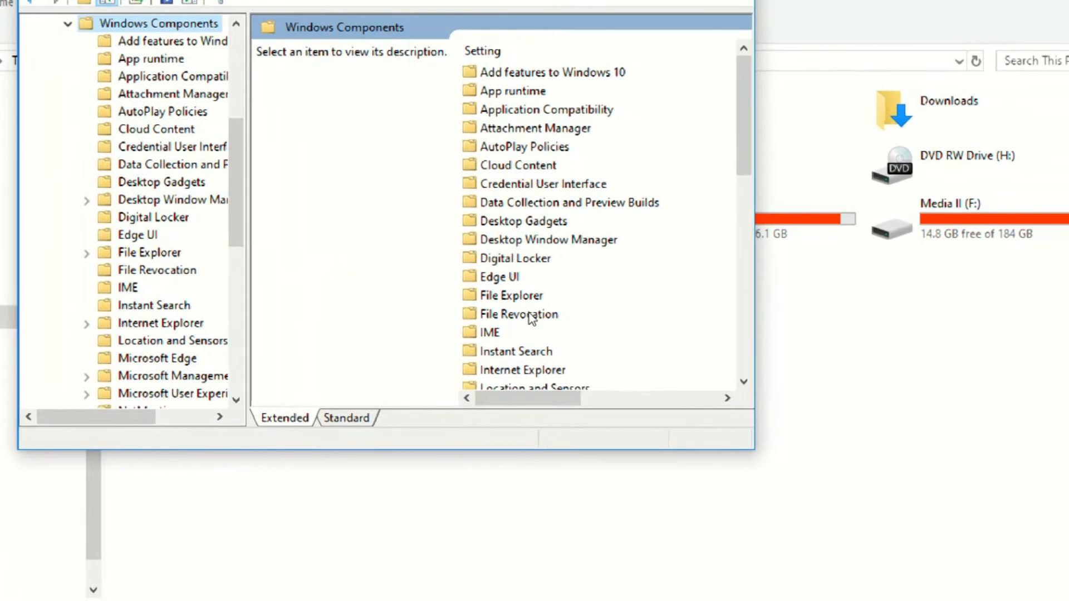
double_click(529, 306)
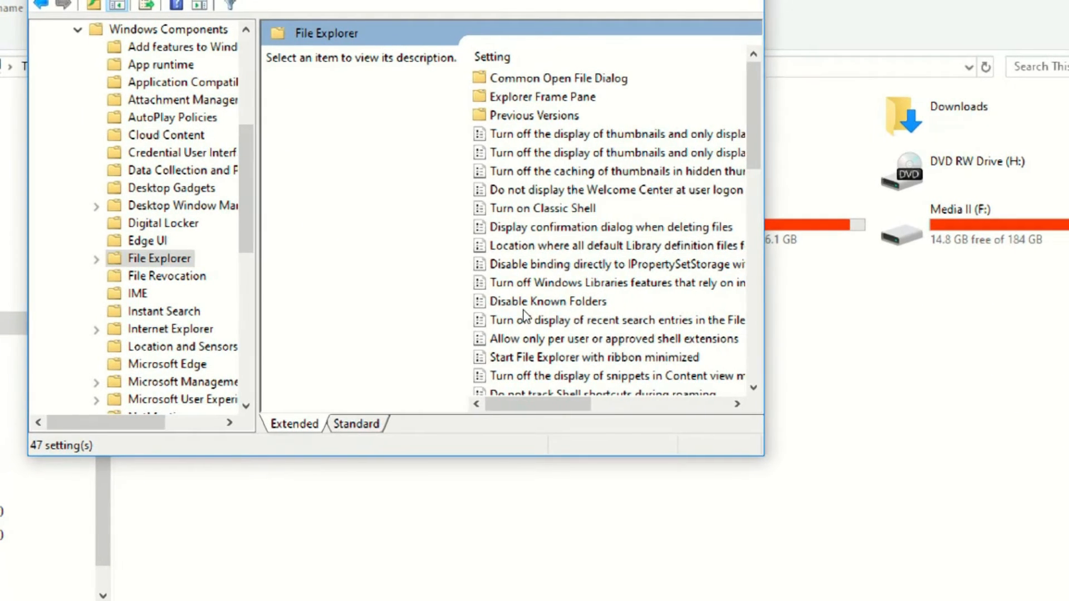
Find the "Hide these specified drives in My Computer" policy among the File Explorer settings and open it for editing
scroll(524, 316, "down", 2)
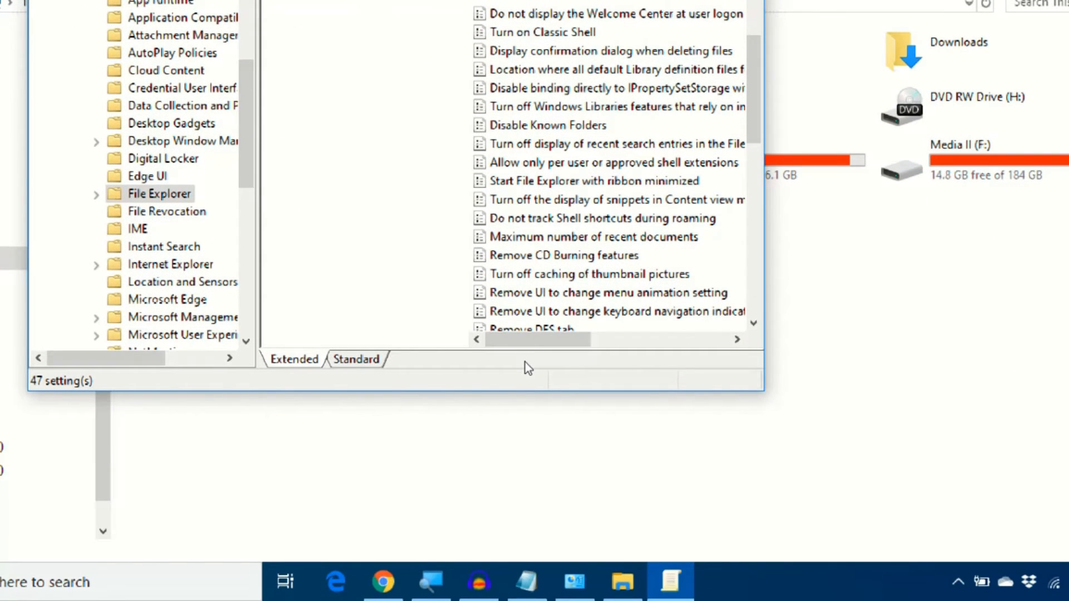
scroll(526, 363, "down", 1)
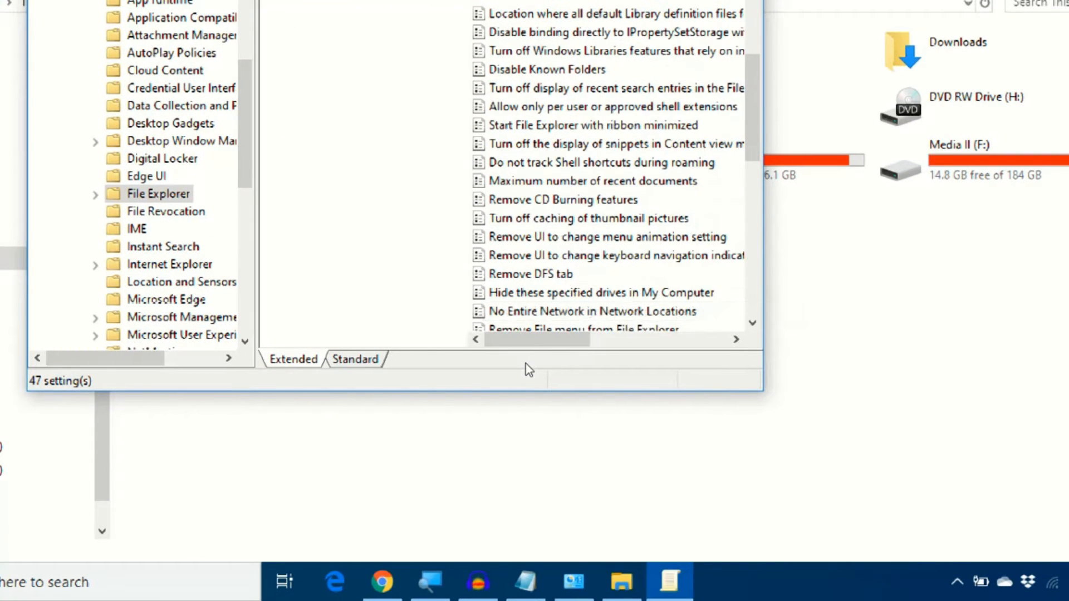
scroll(526, 364, "down", 1)
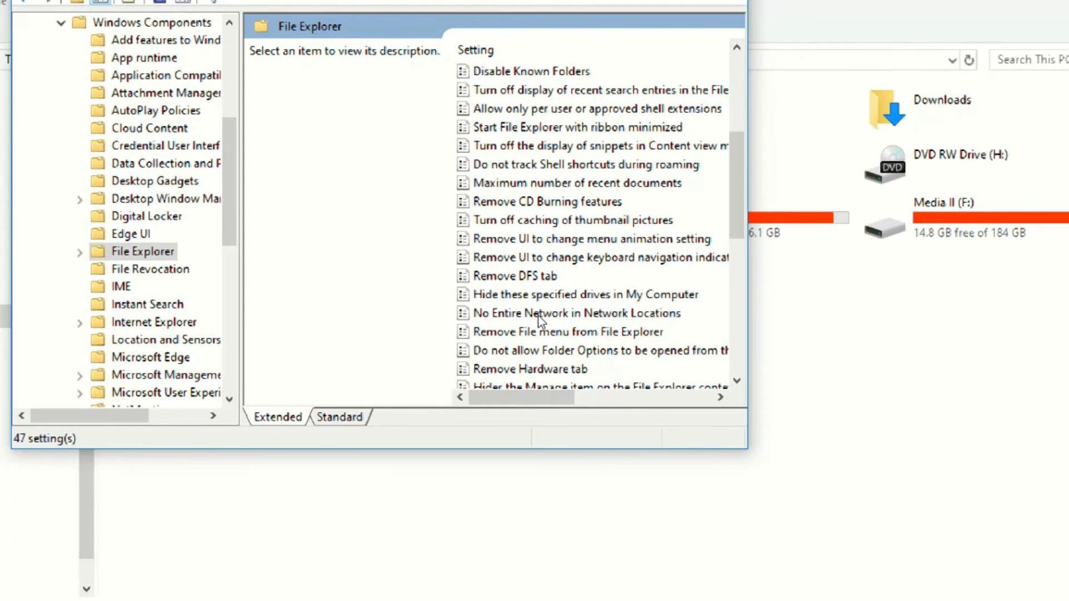
left_click(572, 302)
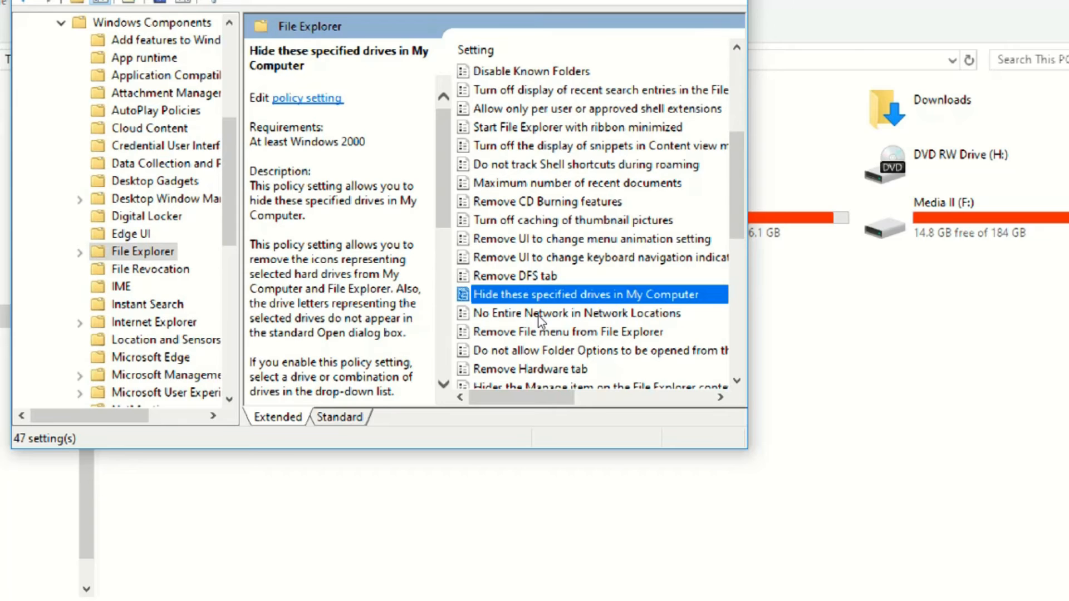
double_click(539, 300)
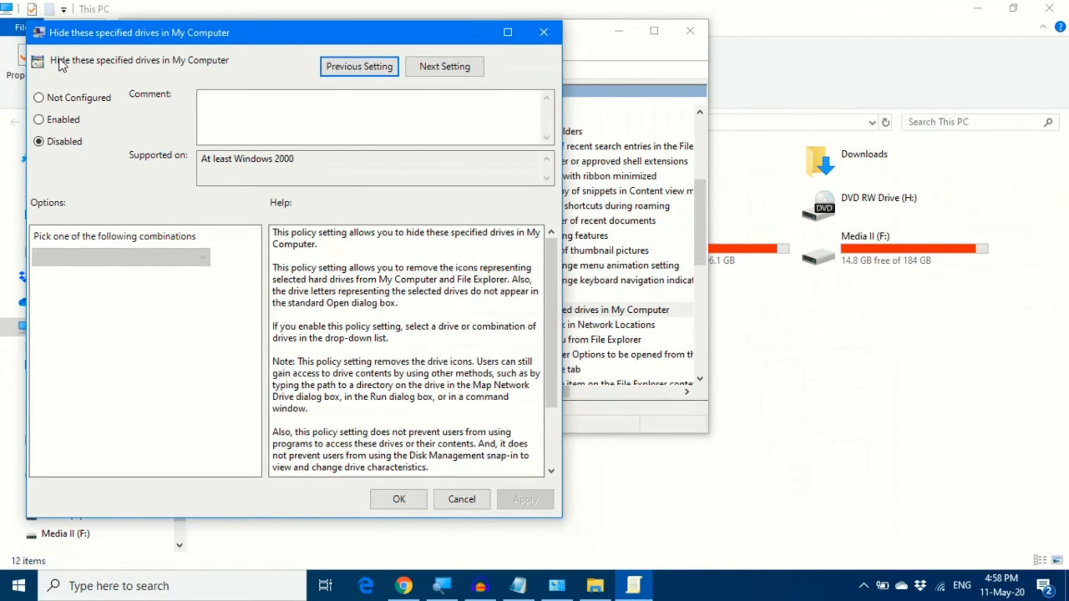
Enable the policy with the "Restrict D drive only" combination, then apply and close its settings
left_click(67, 127)
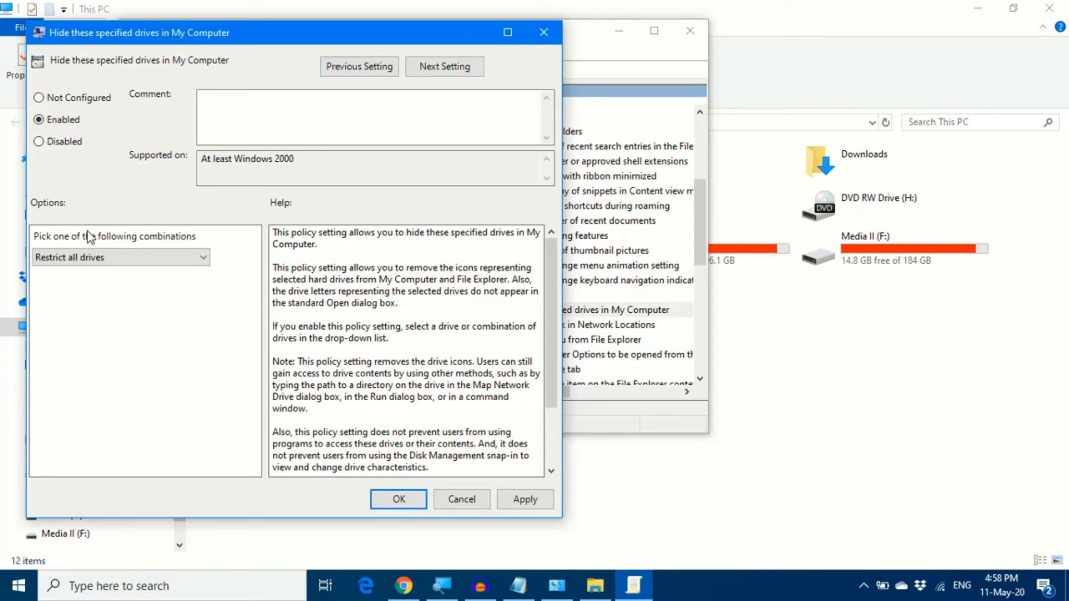
left_click(102, 258)
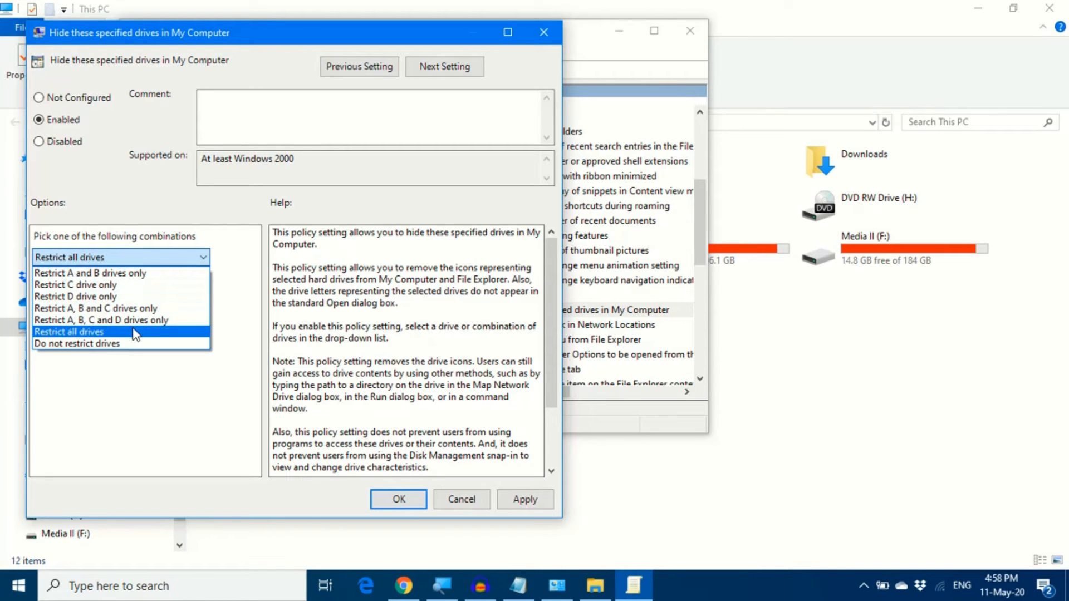
left_click(110, 297)
left_click(520, 501)
left_click(399, 499)
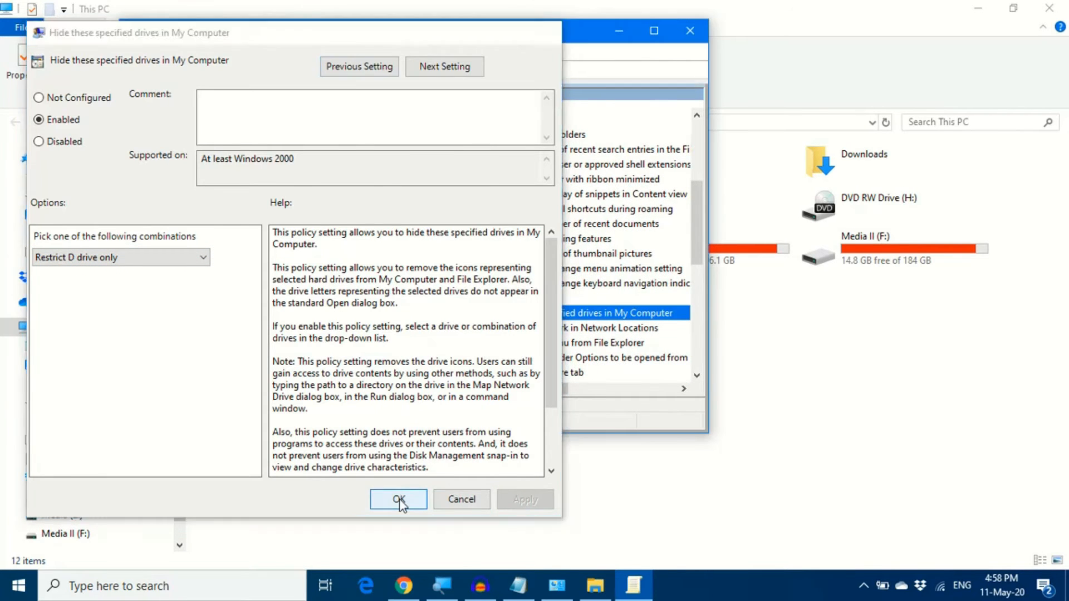
Switch to File Explorer and refresh This PC to check whether drive D is hidden
left_click(594, 585)
right_click(499, 353)
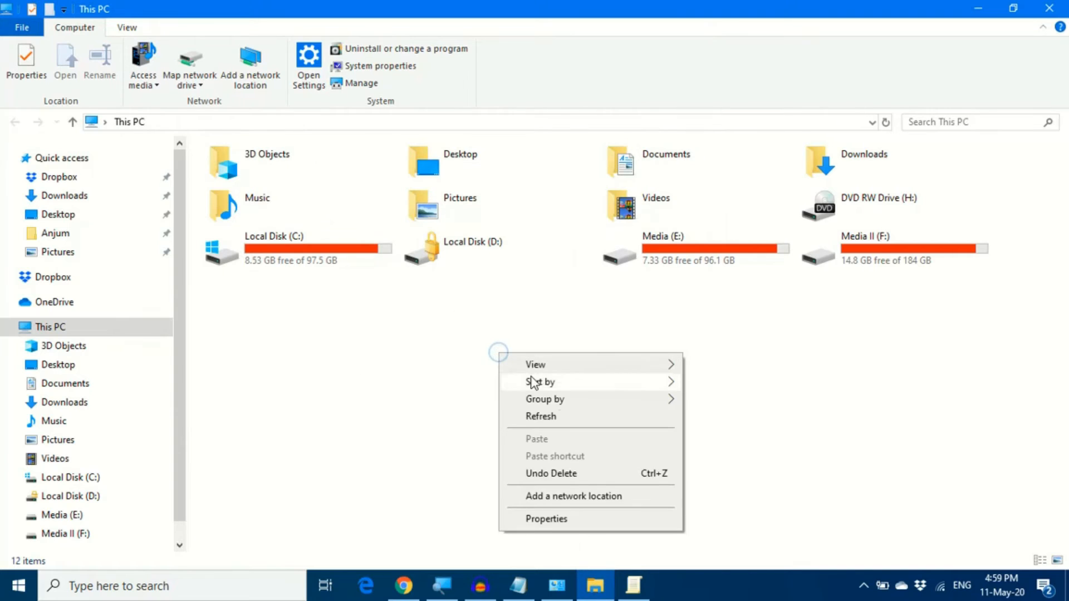
left_click(570, 417)
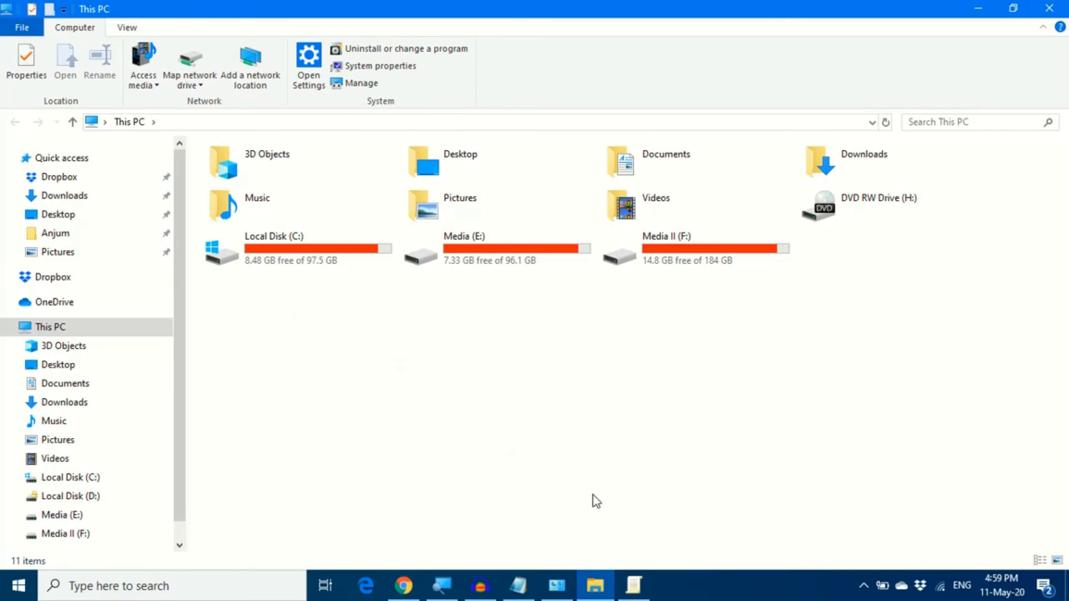
Return to the Local Group Policy Editor and set "Hide these specified drives in My Computer" to Disabled, applying the change
left_click(633, 585)
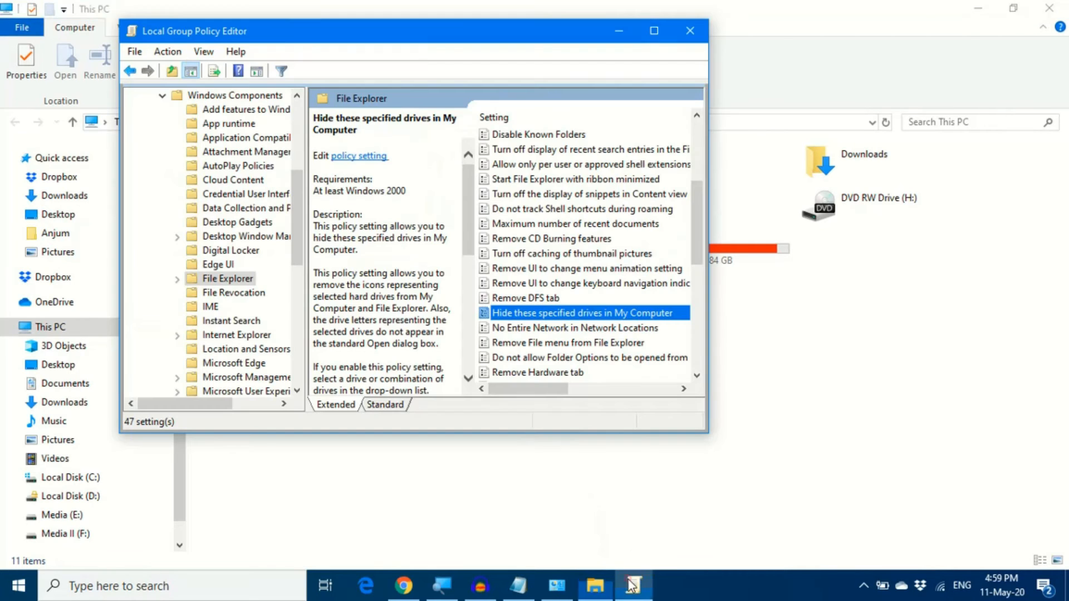
double_click(519, 314)
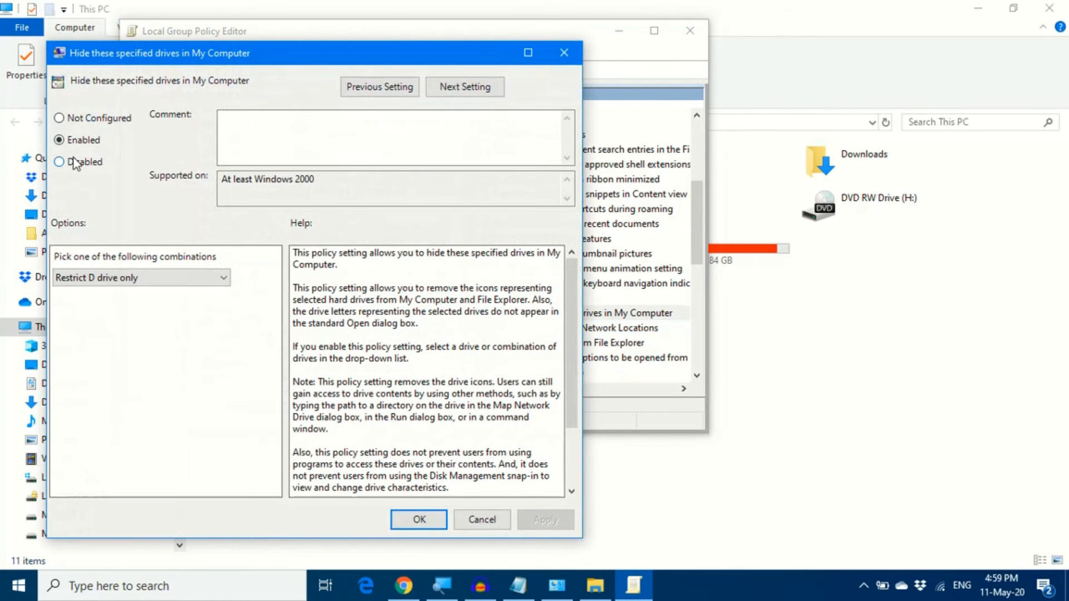
left_click(76, 163)
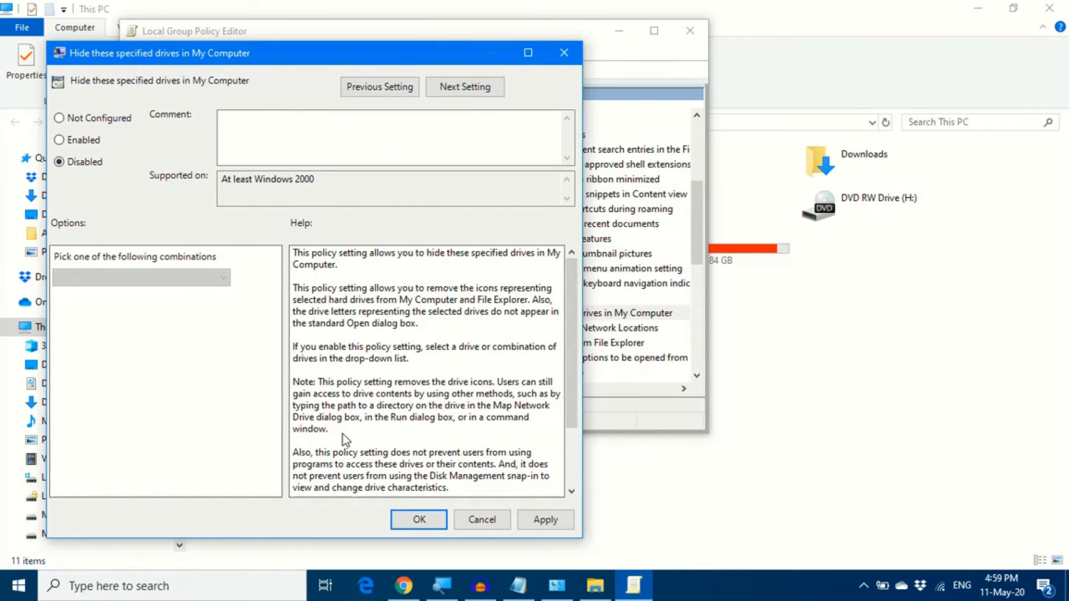
left_click(545, 523)
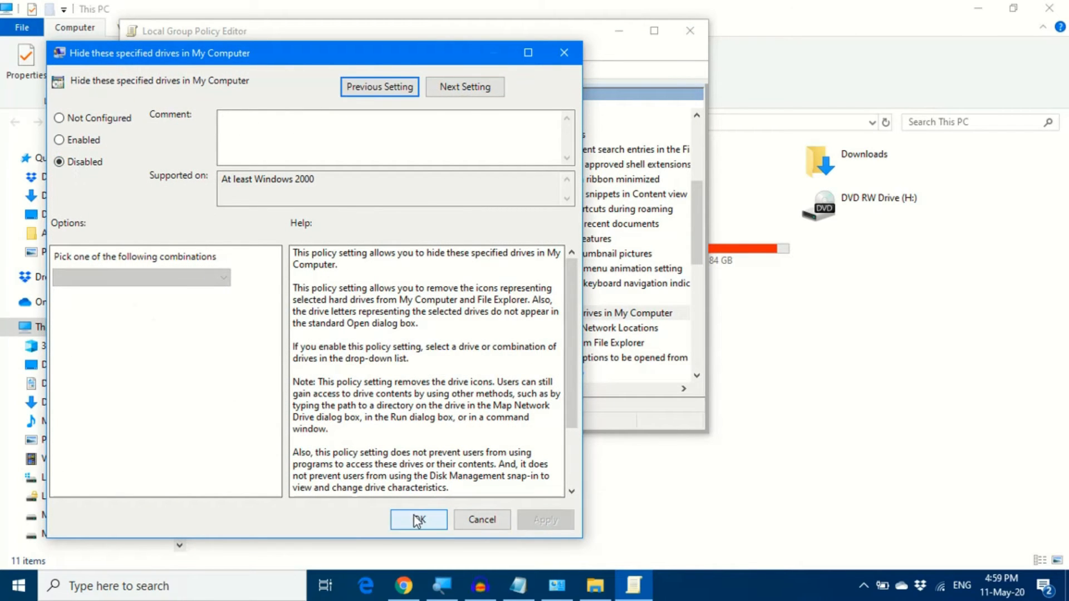
left_click(418, 520)
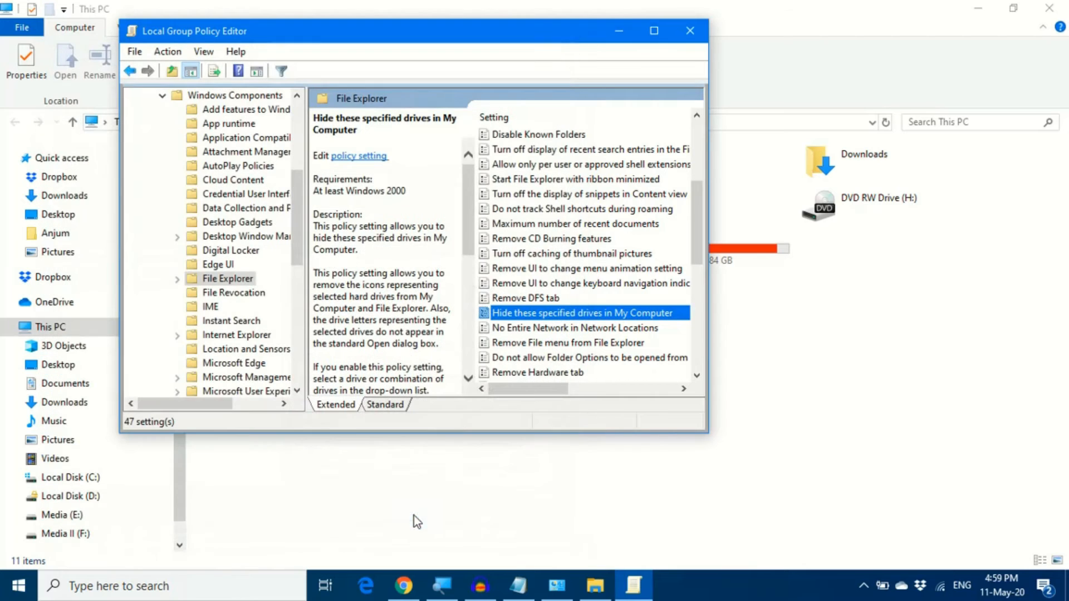
Refresh This PC in File Explorer to check whether drive D is listed again
left_click(758, 365)
right_click(677, 342)
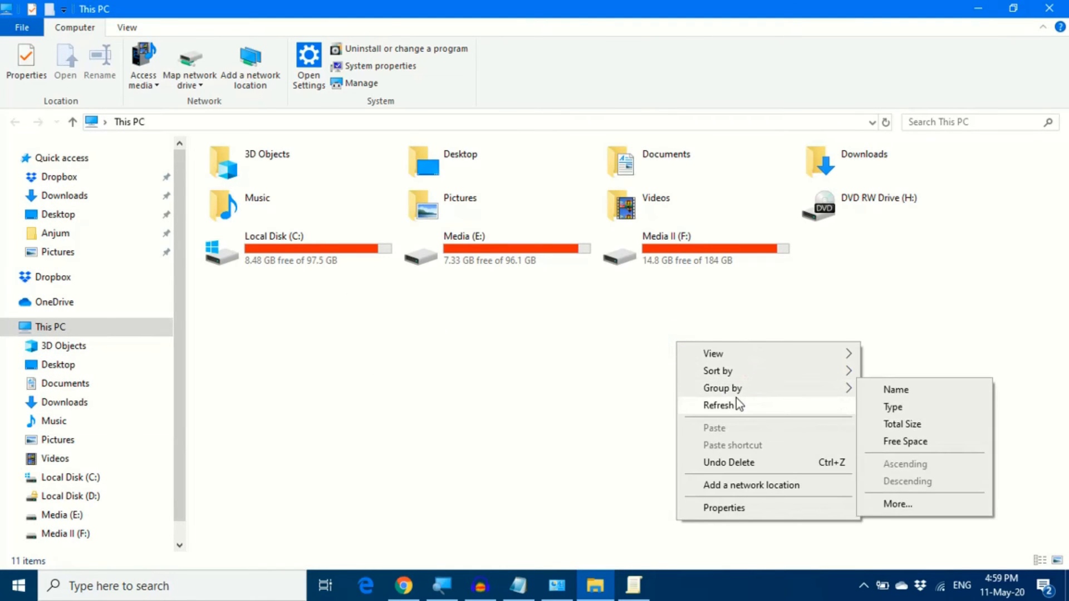
left_click(745, 409)
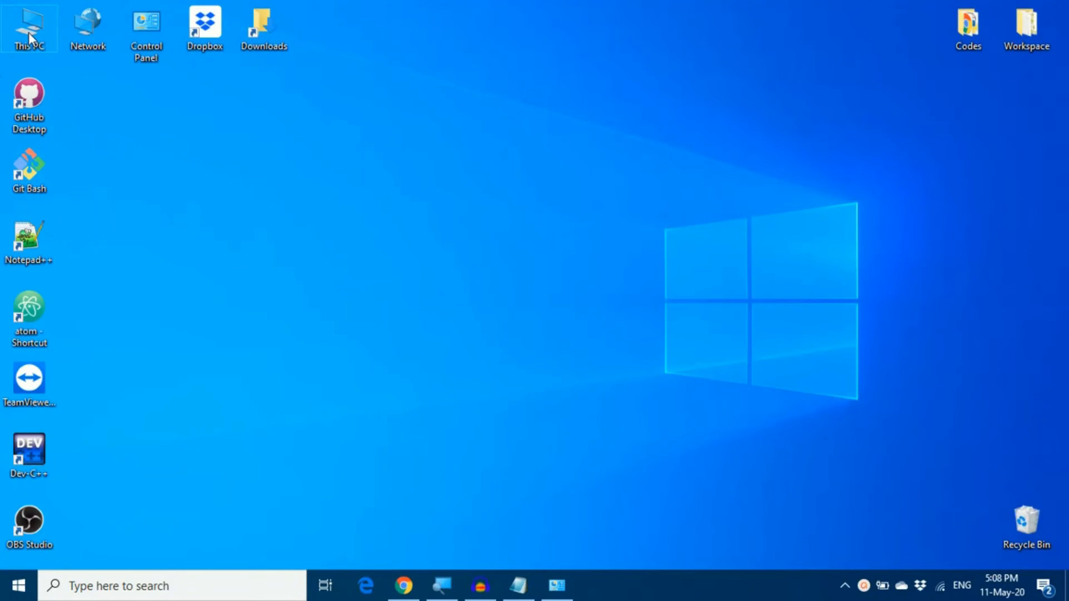
Review the drives under This PC, minimize that window, and open Disk Management in Computer Management
double_click(28, 32)
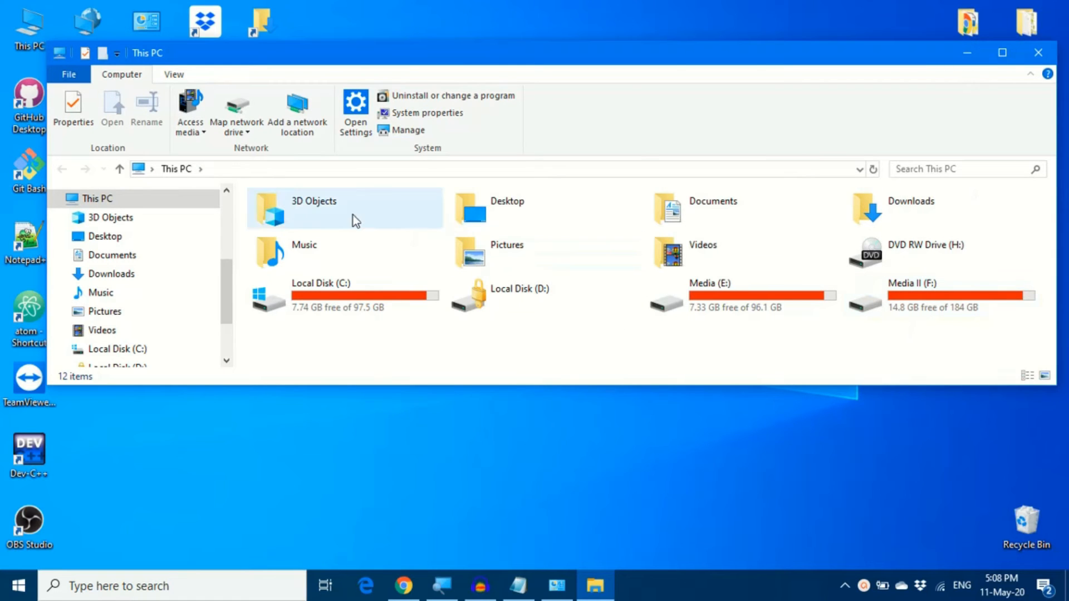
left_click(966, 53)
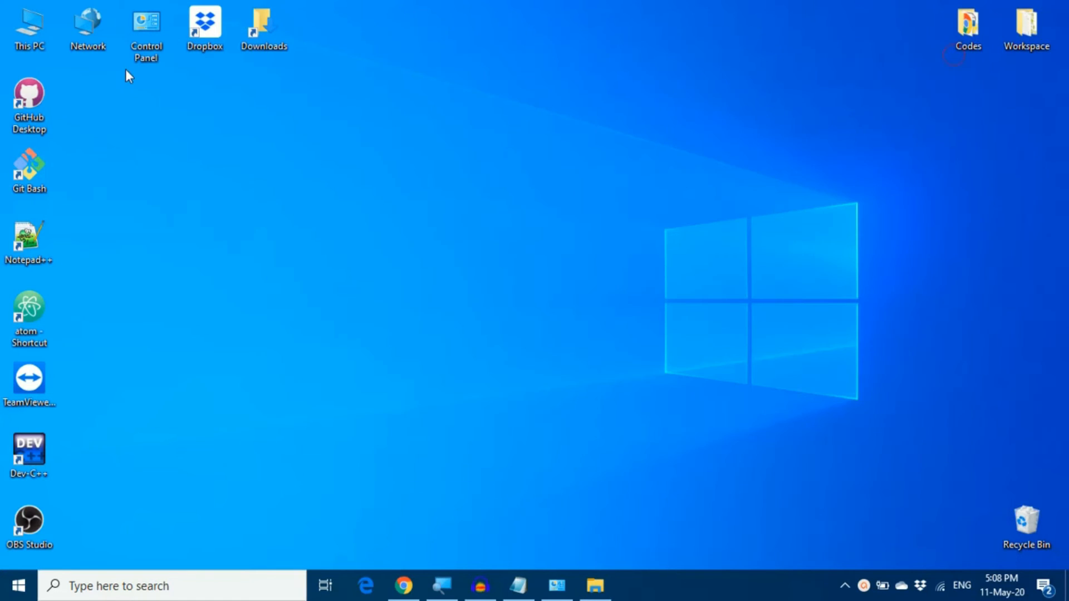
right_click(38, 42)
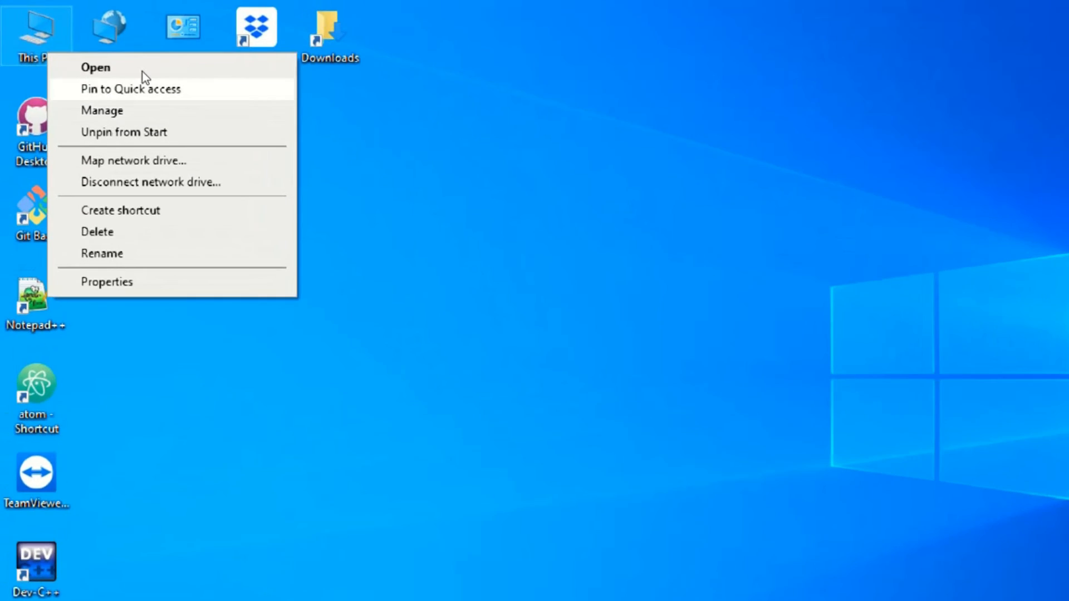
left_click(123, 103)
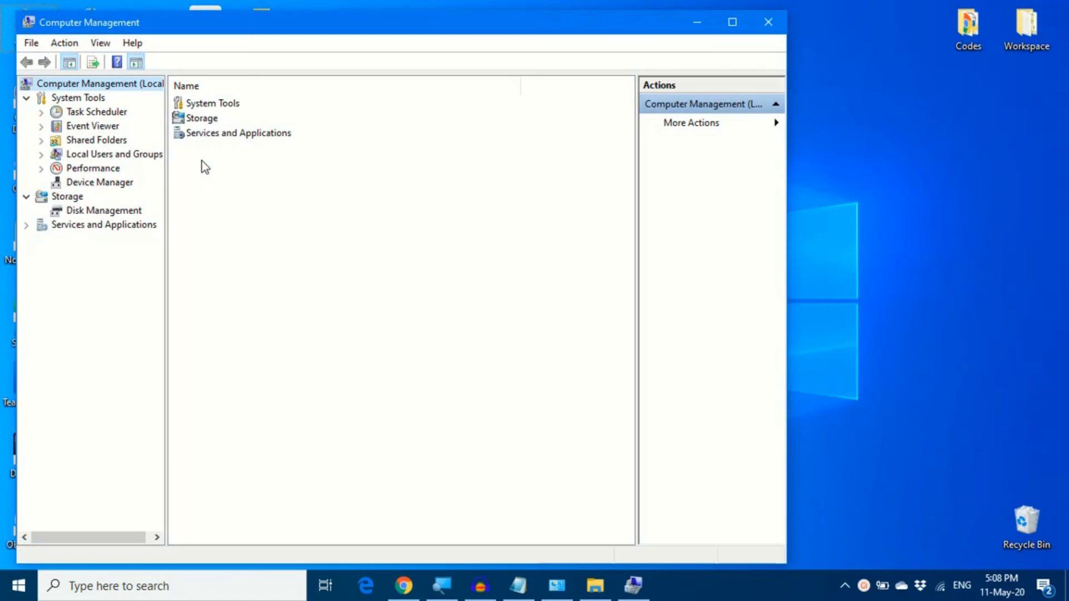
left_click(105, 211)
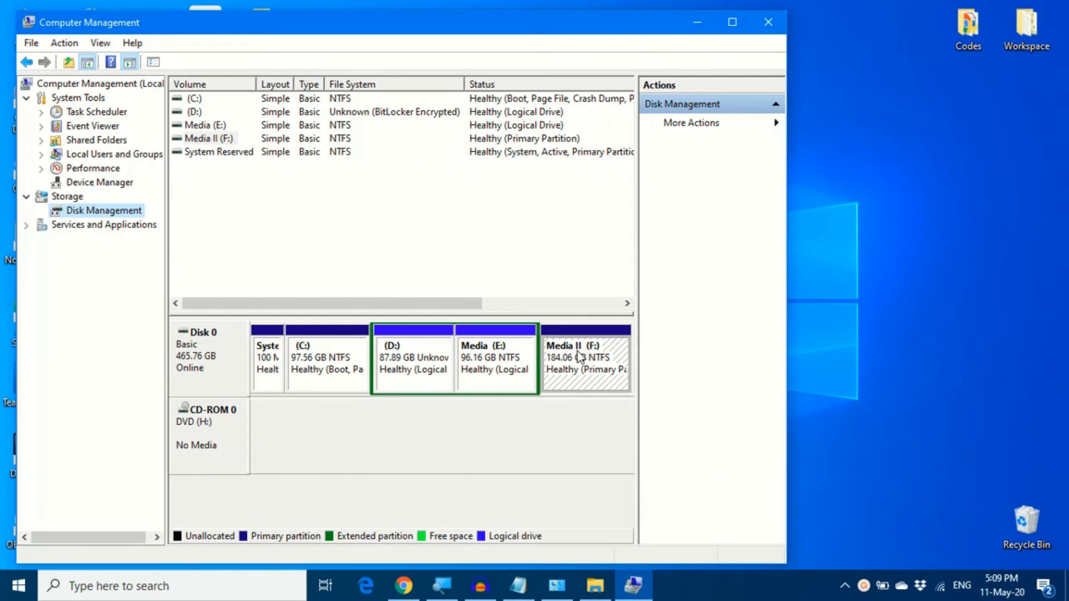
Remove drive letter F from the Media II volume and check the drives under This PC in File Explorer
right_click(721, 440)
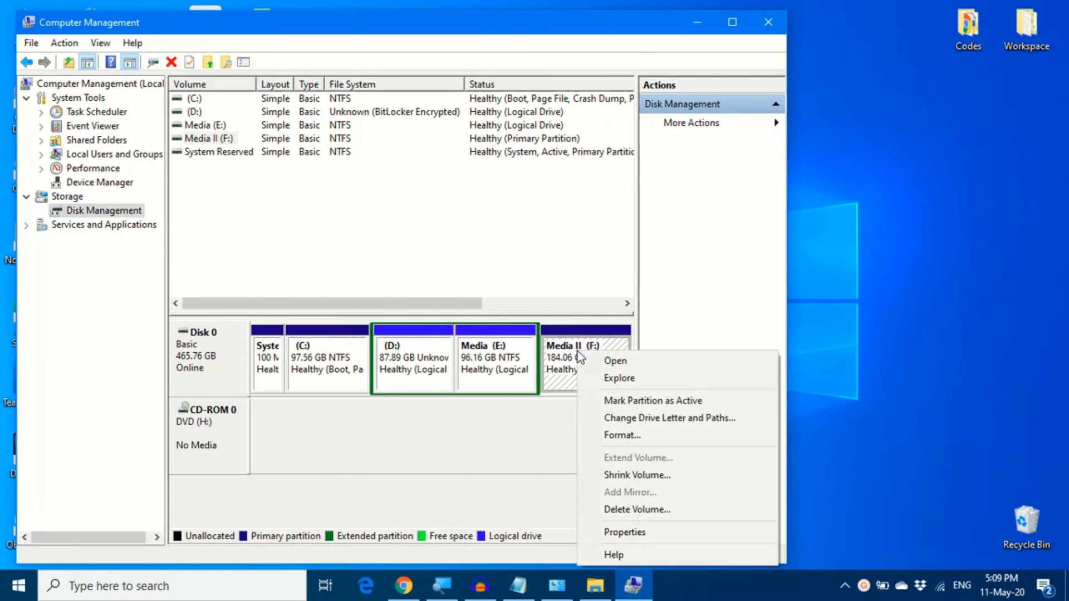
right_click(592, 350)
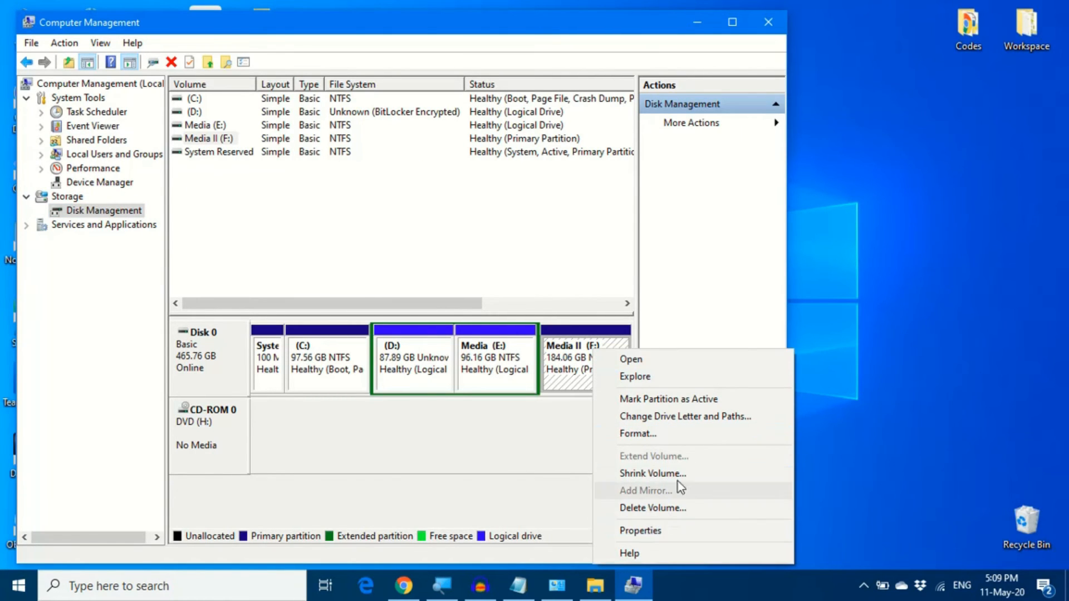
left_click(692, 418)
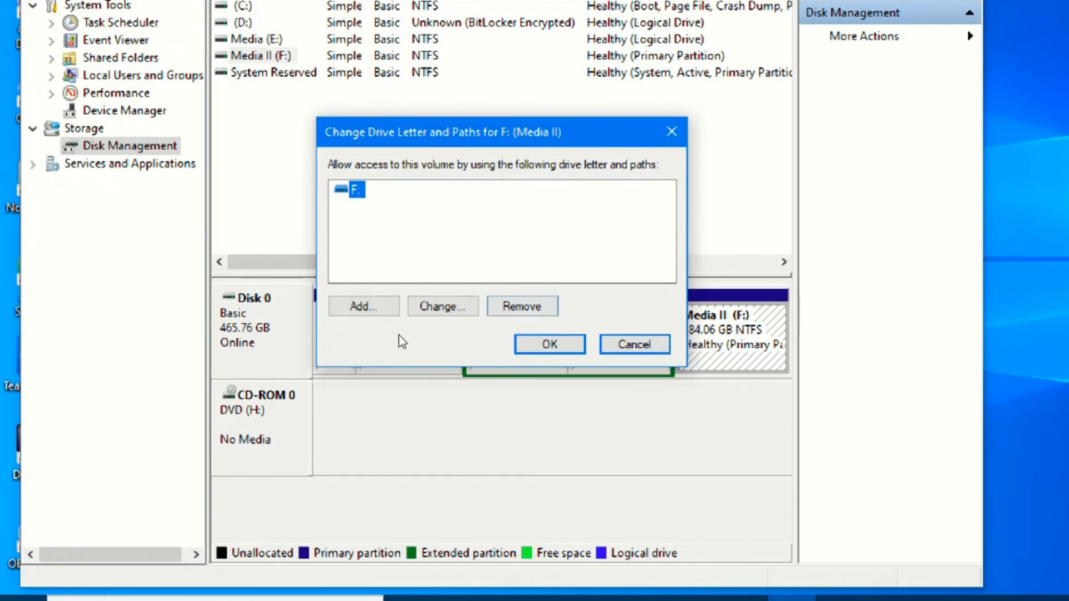
left_click(522, 419)
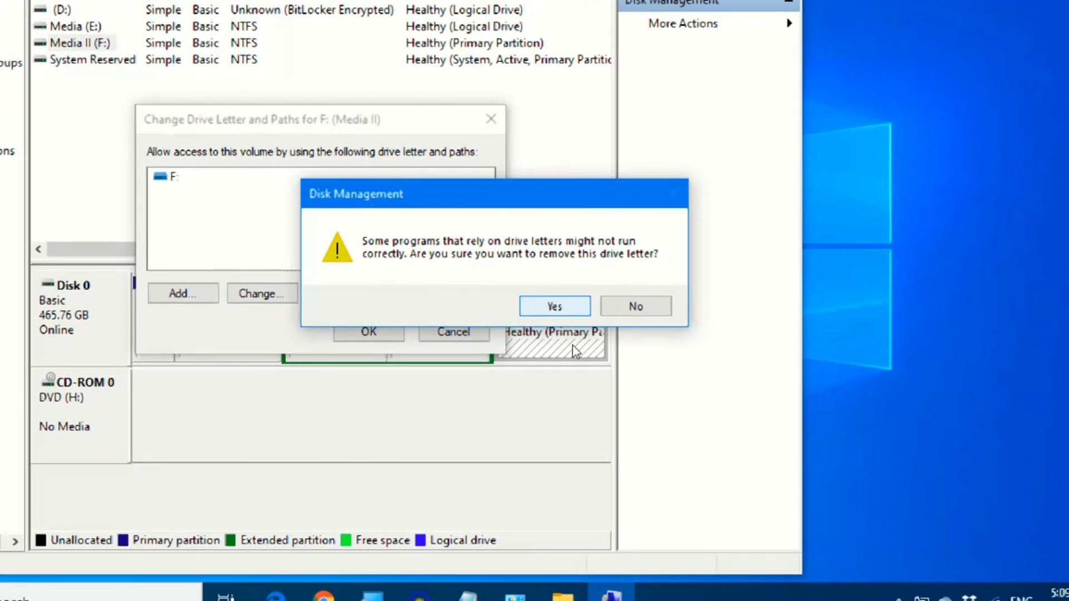
key("Return")
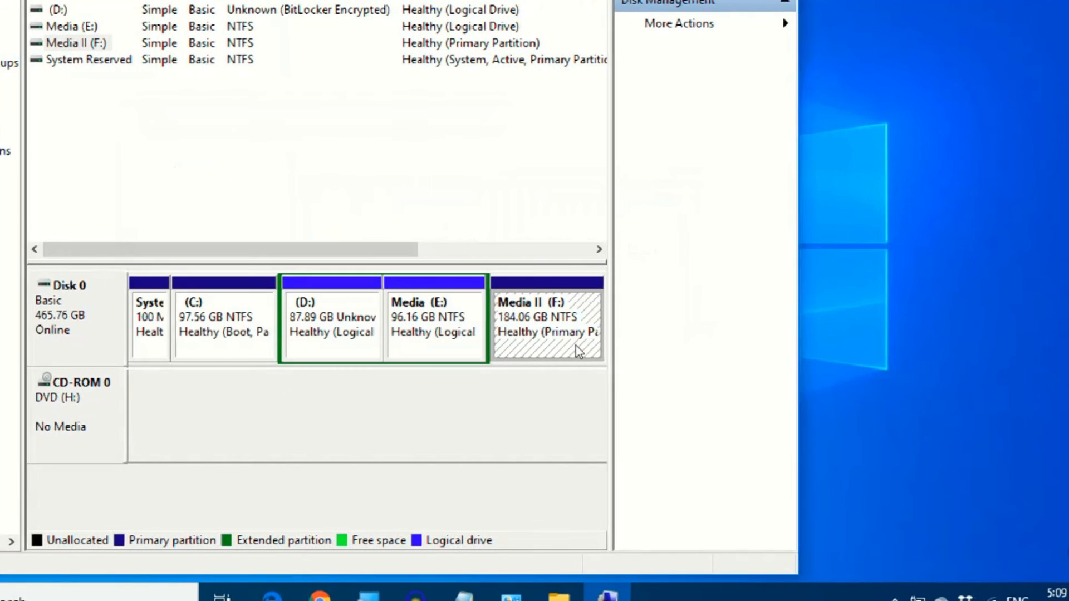
key("Return")
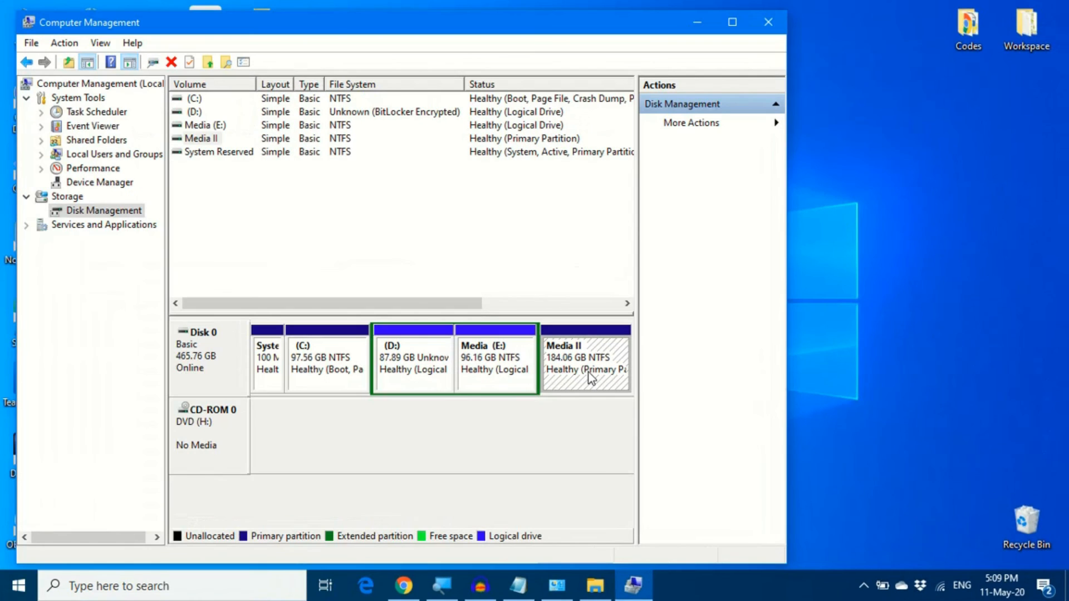
left_click(596, 586)
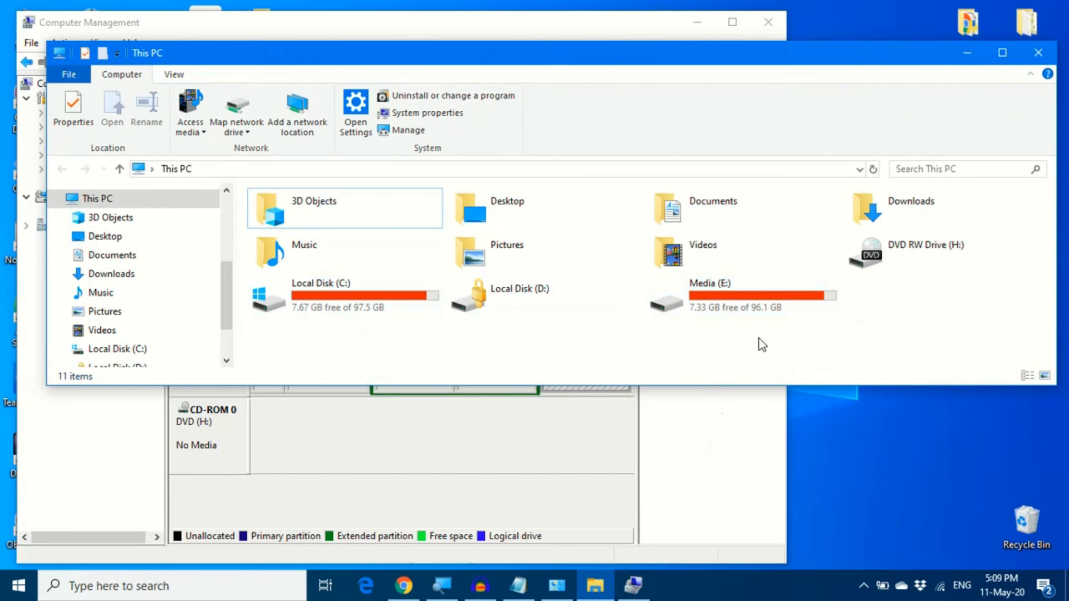
left_click(967, 52)
Assign drive letter F to the Media II volume in Disk Management and close the drive window that opens
right_click(584, 361)
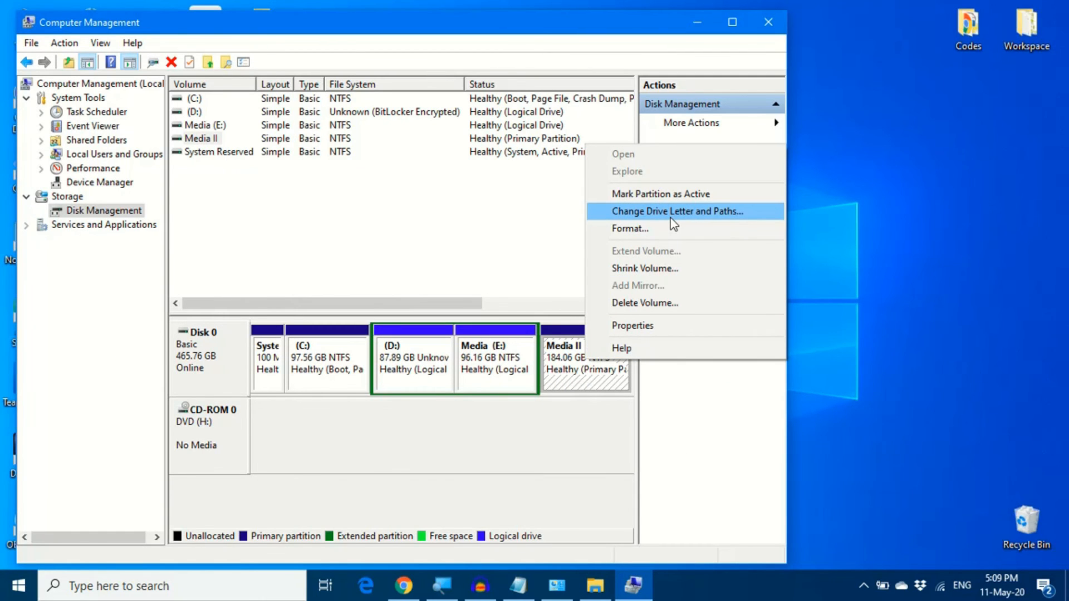
left_click(674, 212)
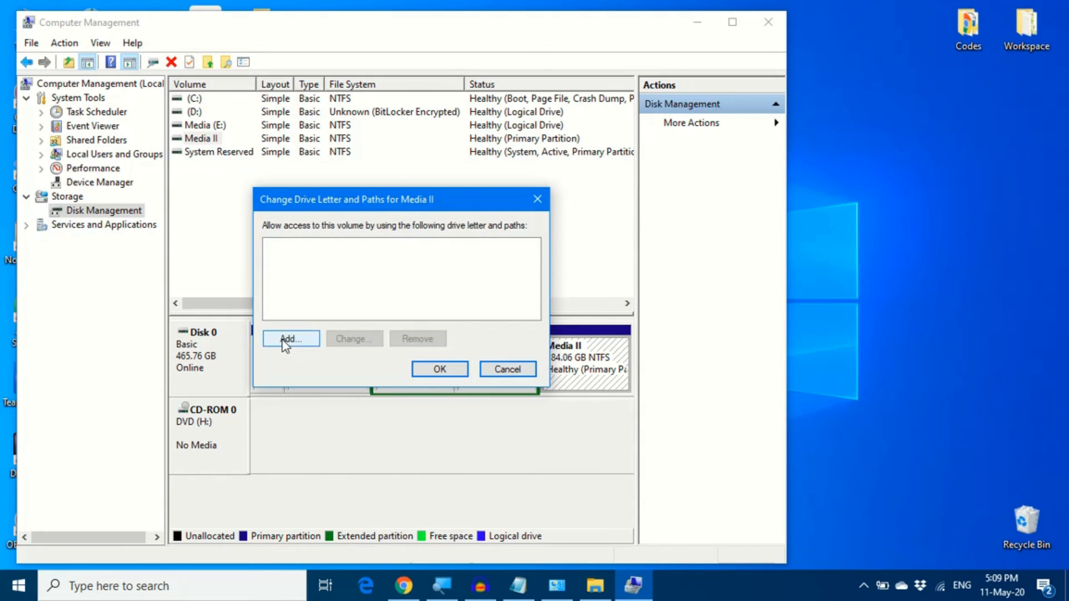
left_click(286, 339)
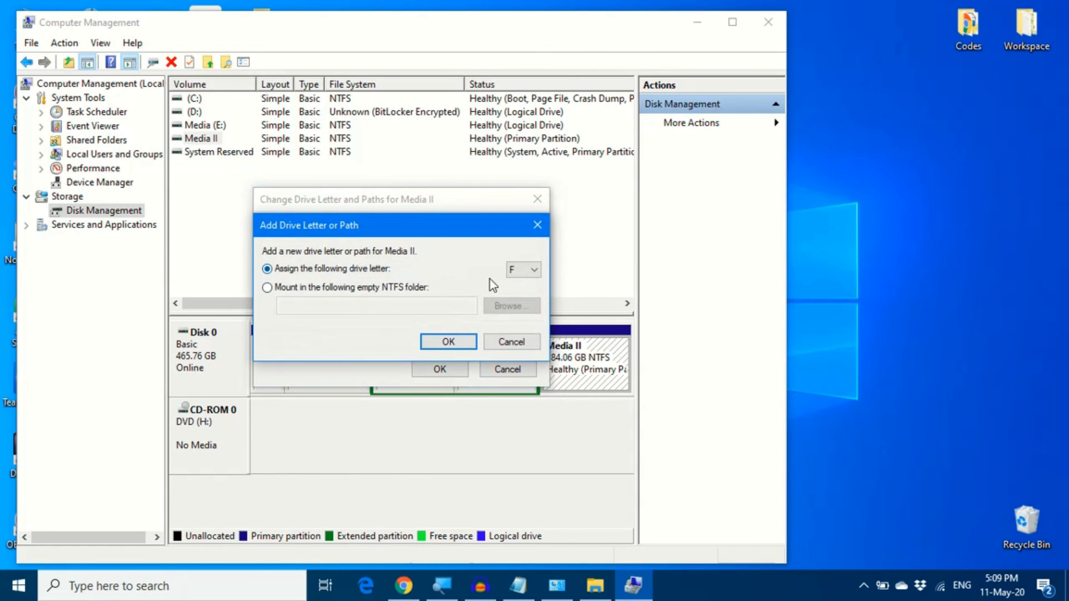
left_click(459, 342)
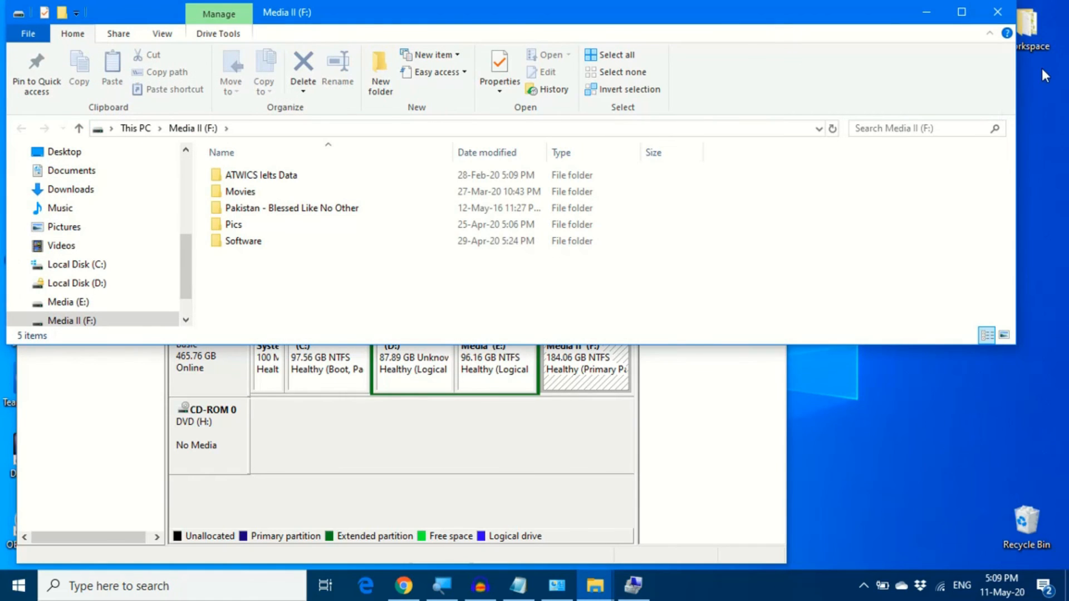
left_click(996, 12)
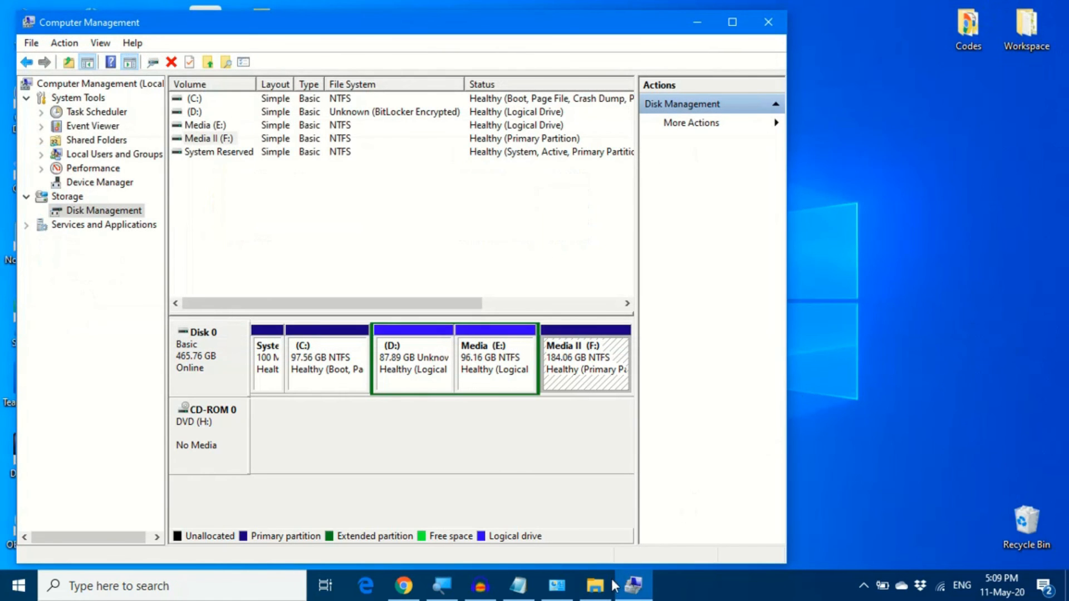
Check for the Media II drive under This PC, then close File Explorer and Computer Management
left_click(594, 585)
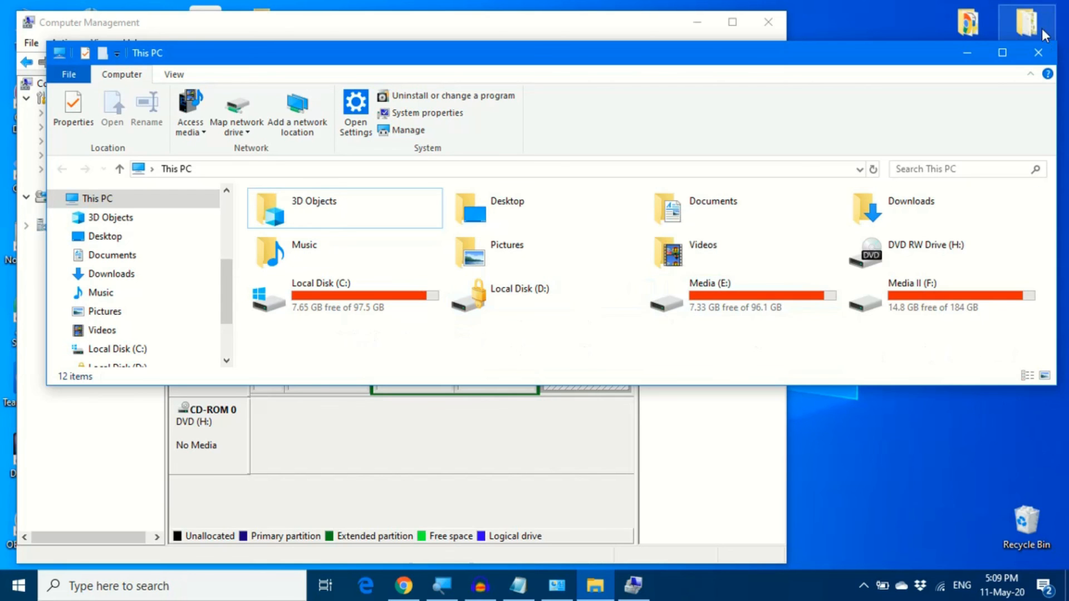
left_click(1038, 54)
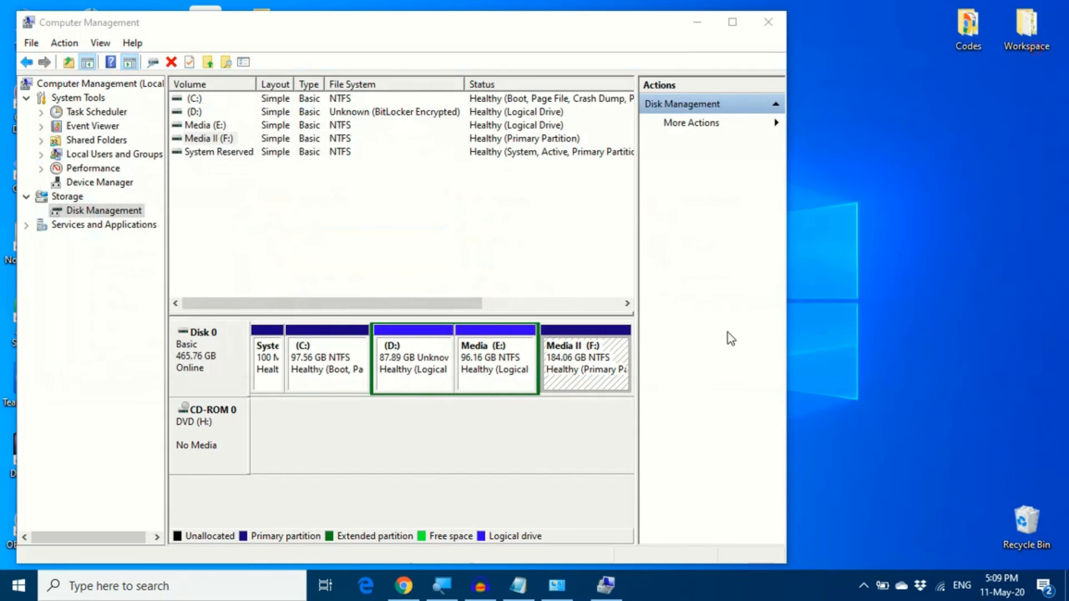
left_click(767, 23)
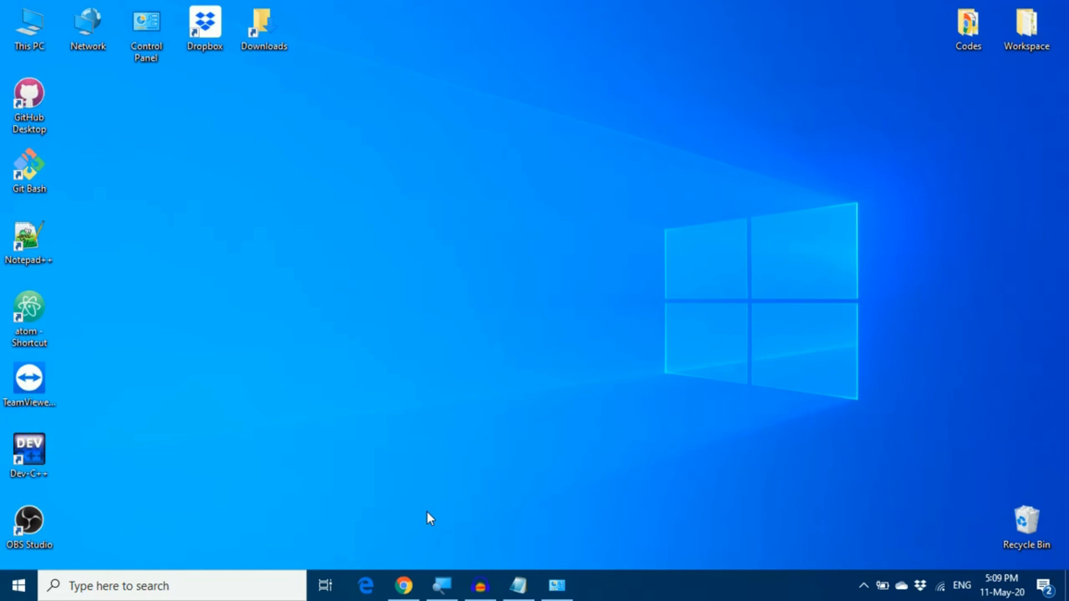